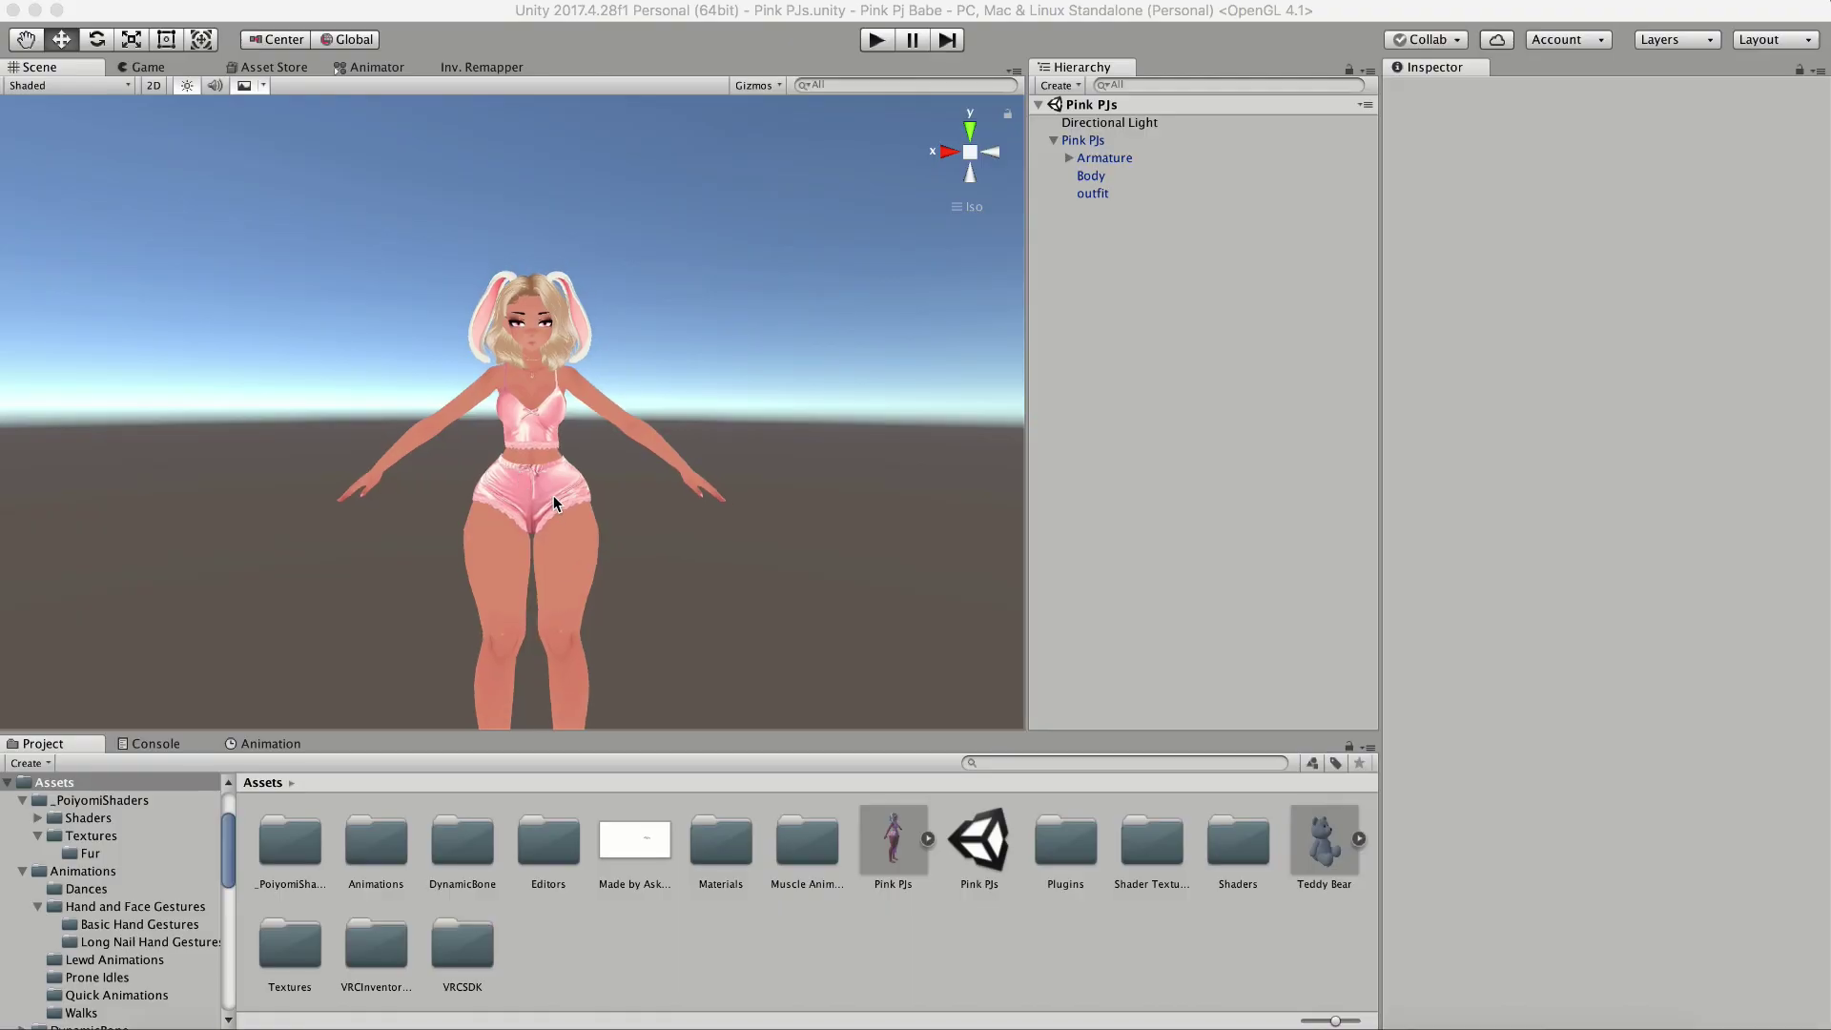
- Add the Teddy Bear model to the scene beside the avatar's left hand and adjust its depth to match
middle_drag(560, 556, 556, 435)
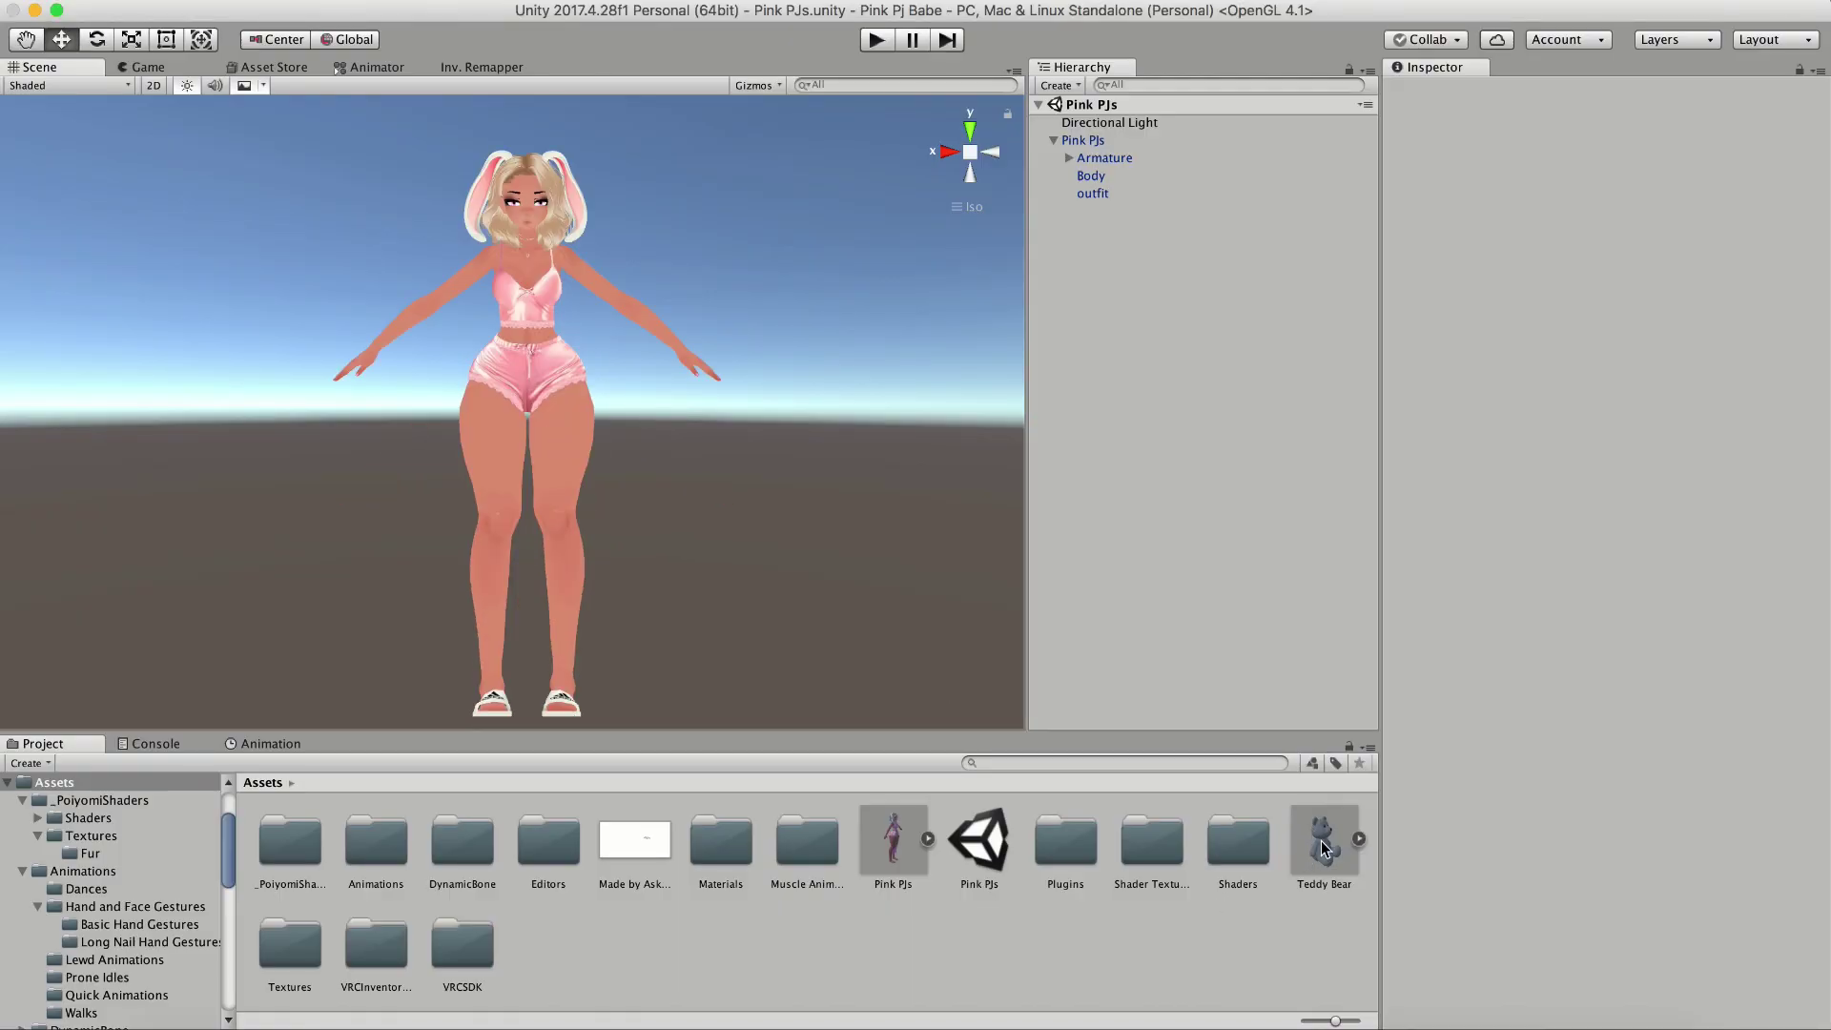
drag(1323, 848, 810, 610)
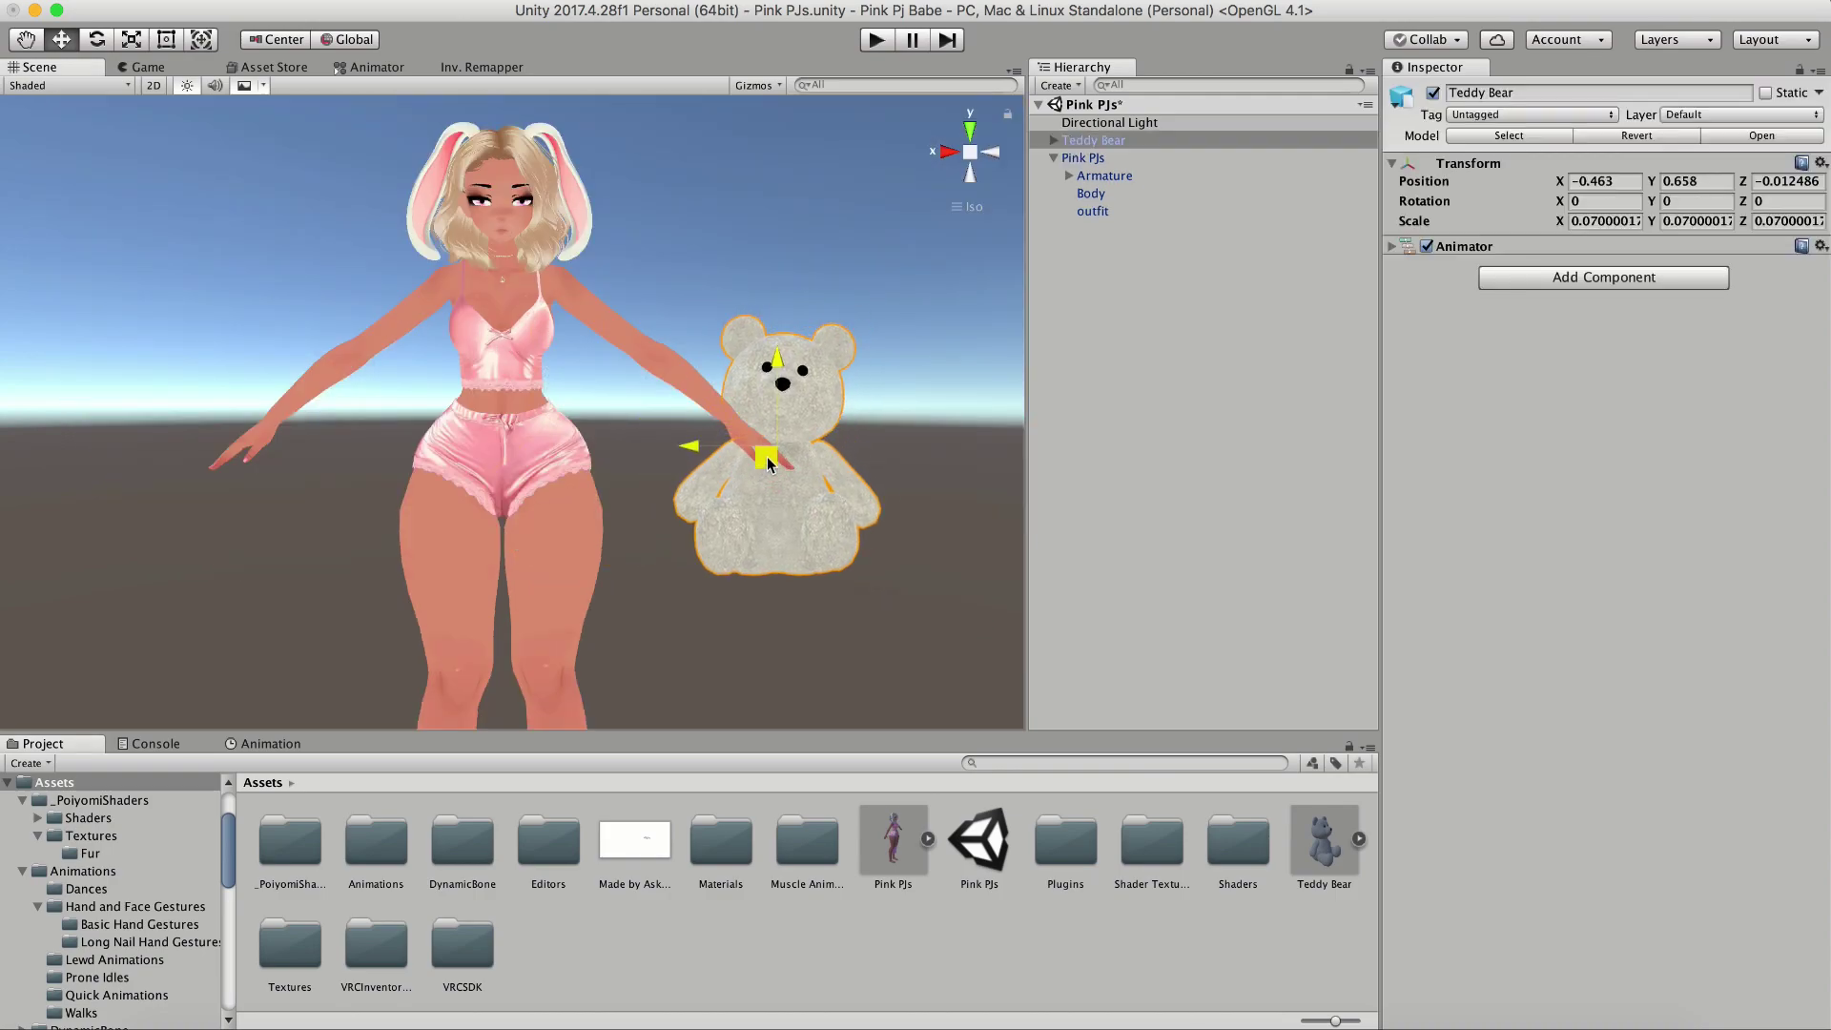
click(991, 152)
drag(337, 446, 374, 483)
- Scale the teddy bear uniformly to about 0.045 and move it closer to the avatar's left hand
key(r)
click(942, 153)
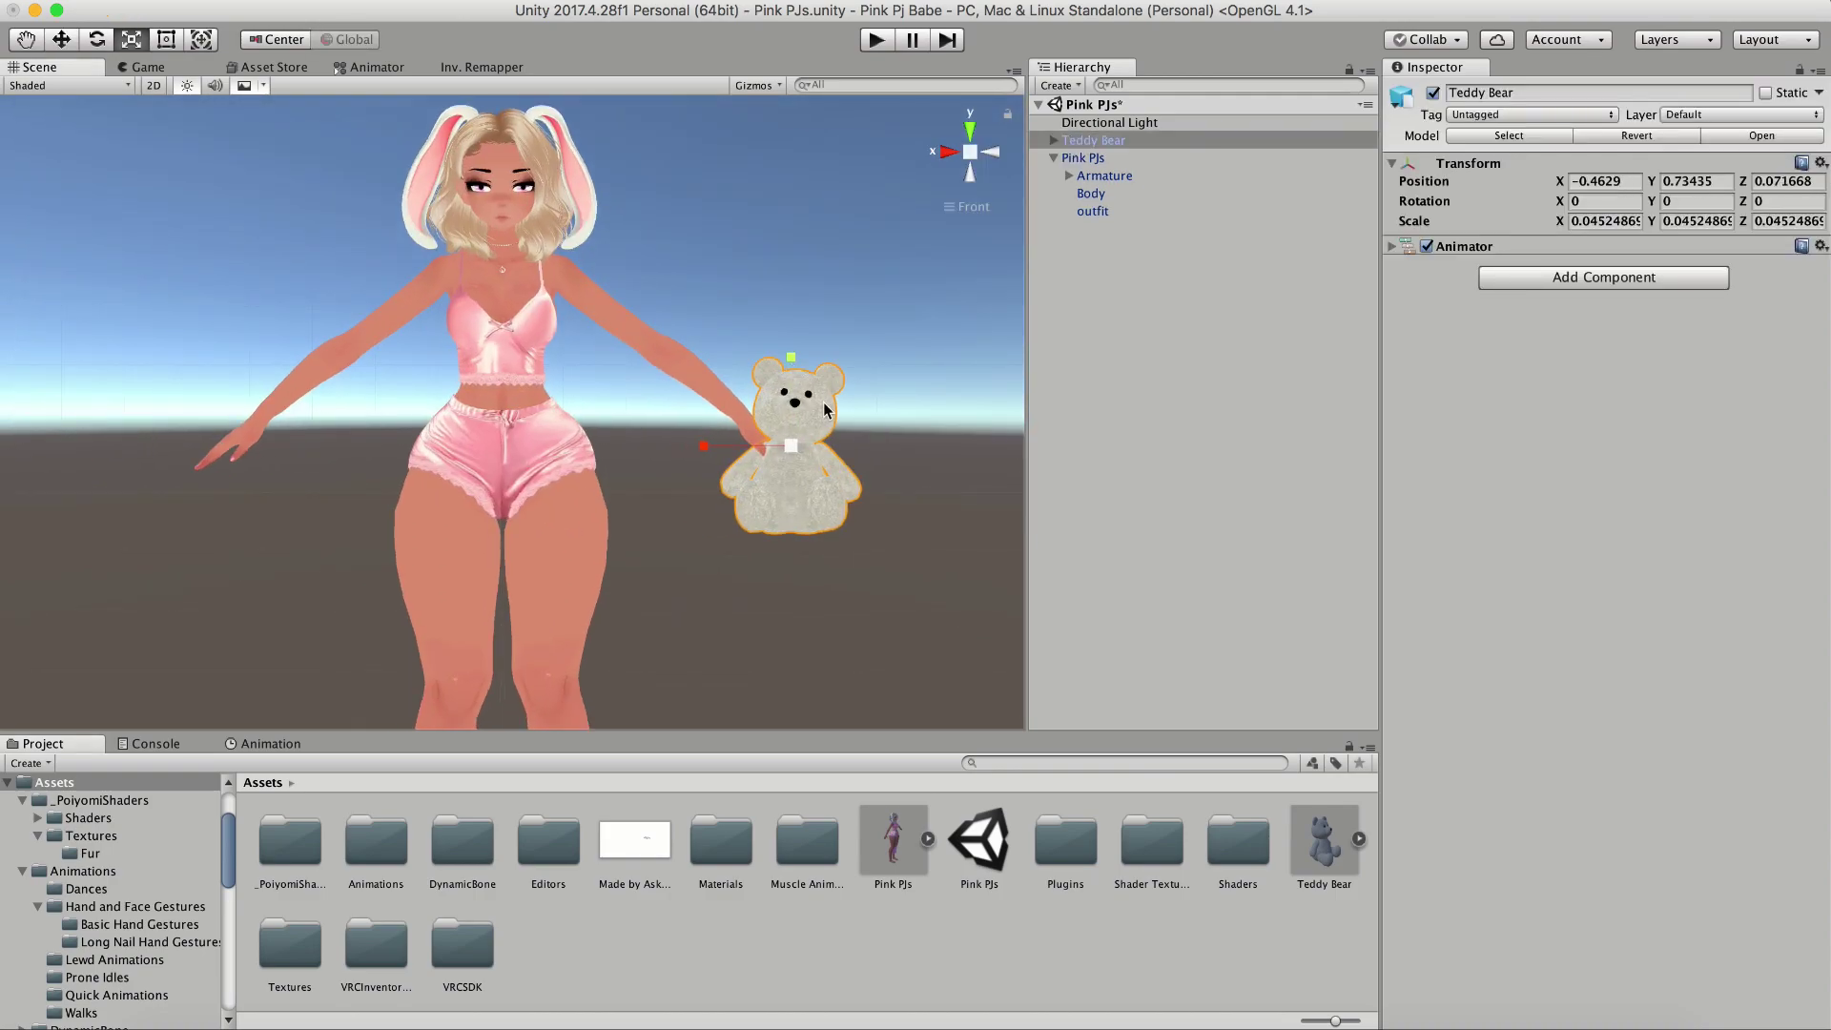
key(w)
drag(771, 434, 752, 433)
click(864, 361)
scroll(853, 351, down, 2)
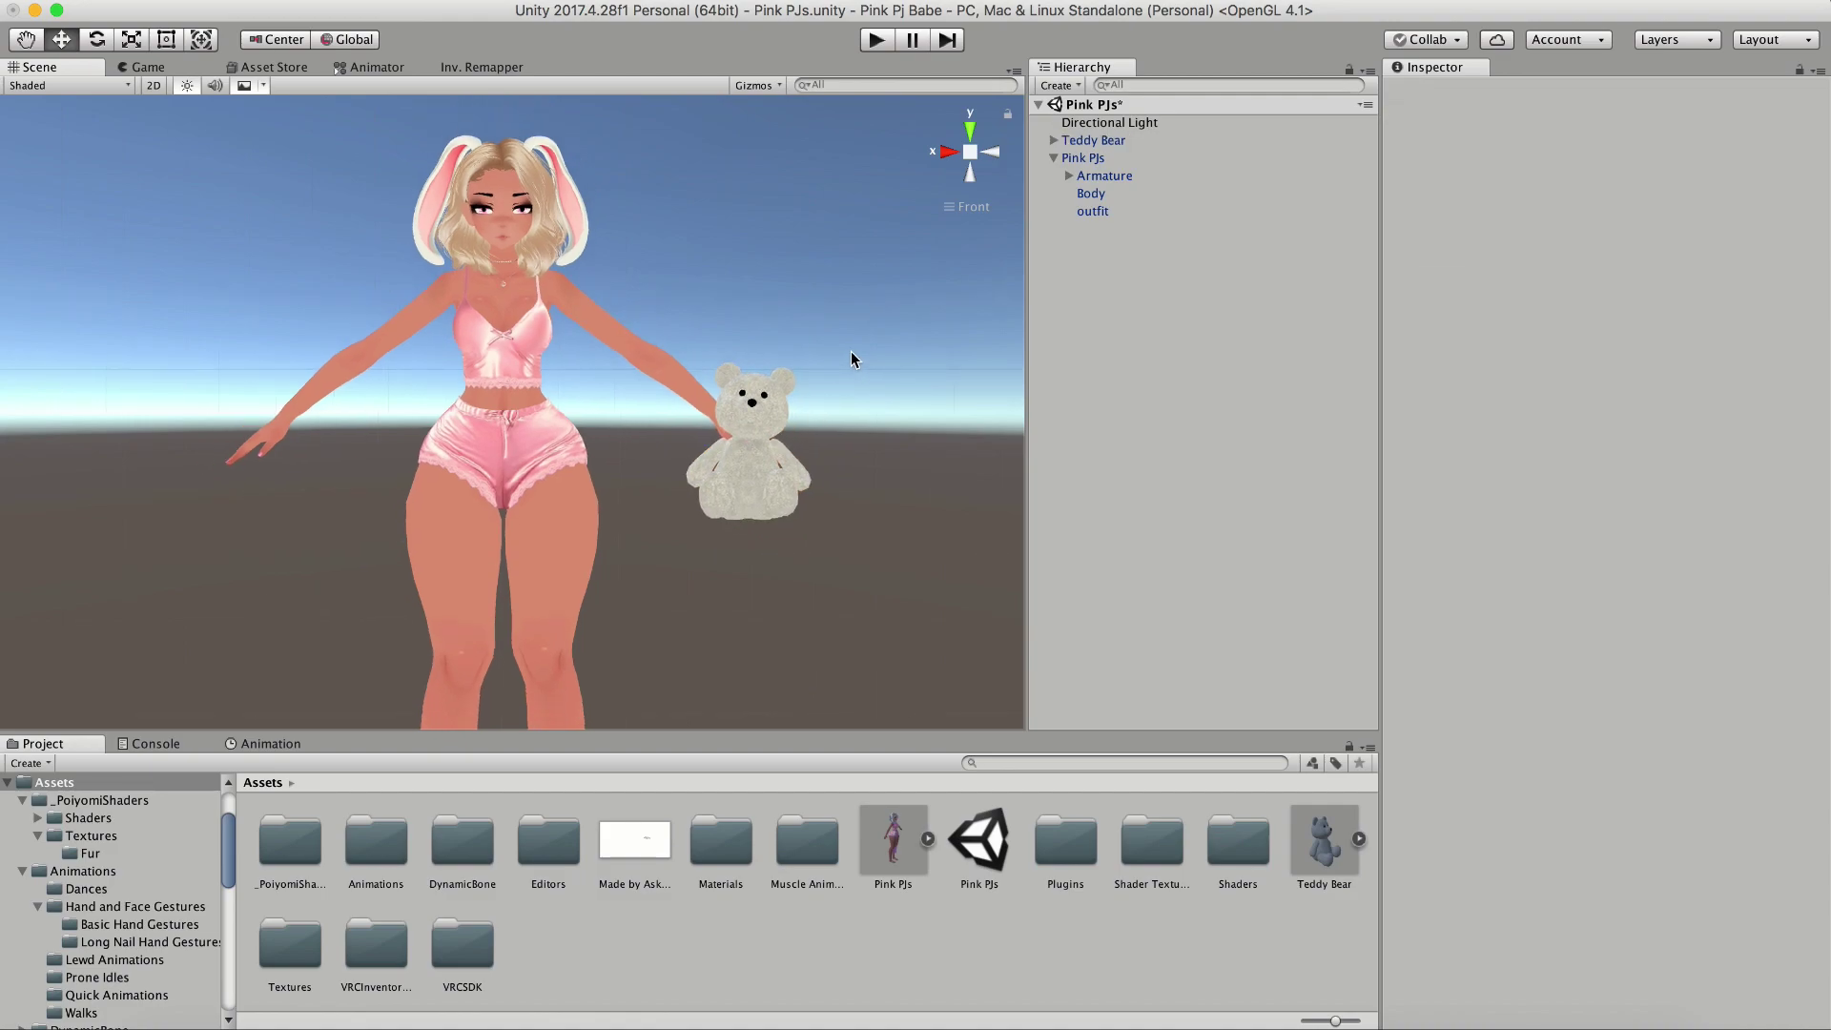
- Parent the Teddy Bear to the Left wrist bone in the Pink PJs armature
click(1069, 177)
click(1084, 194)
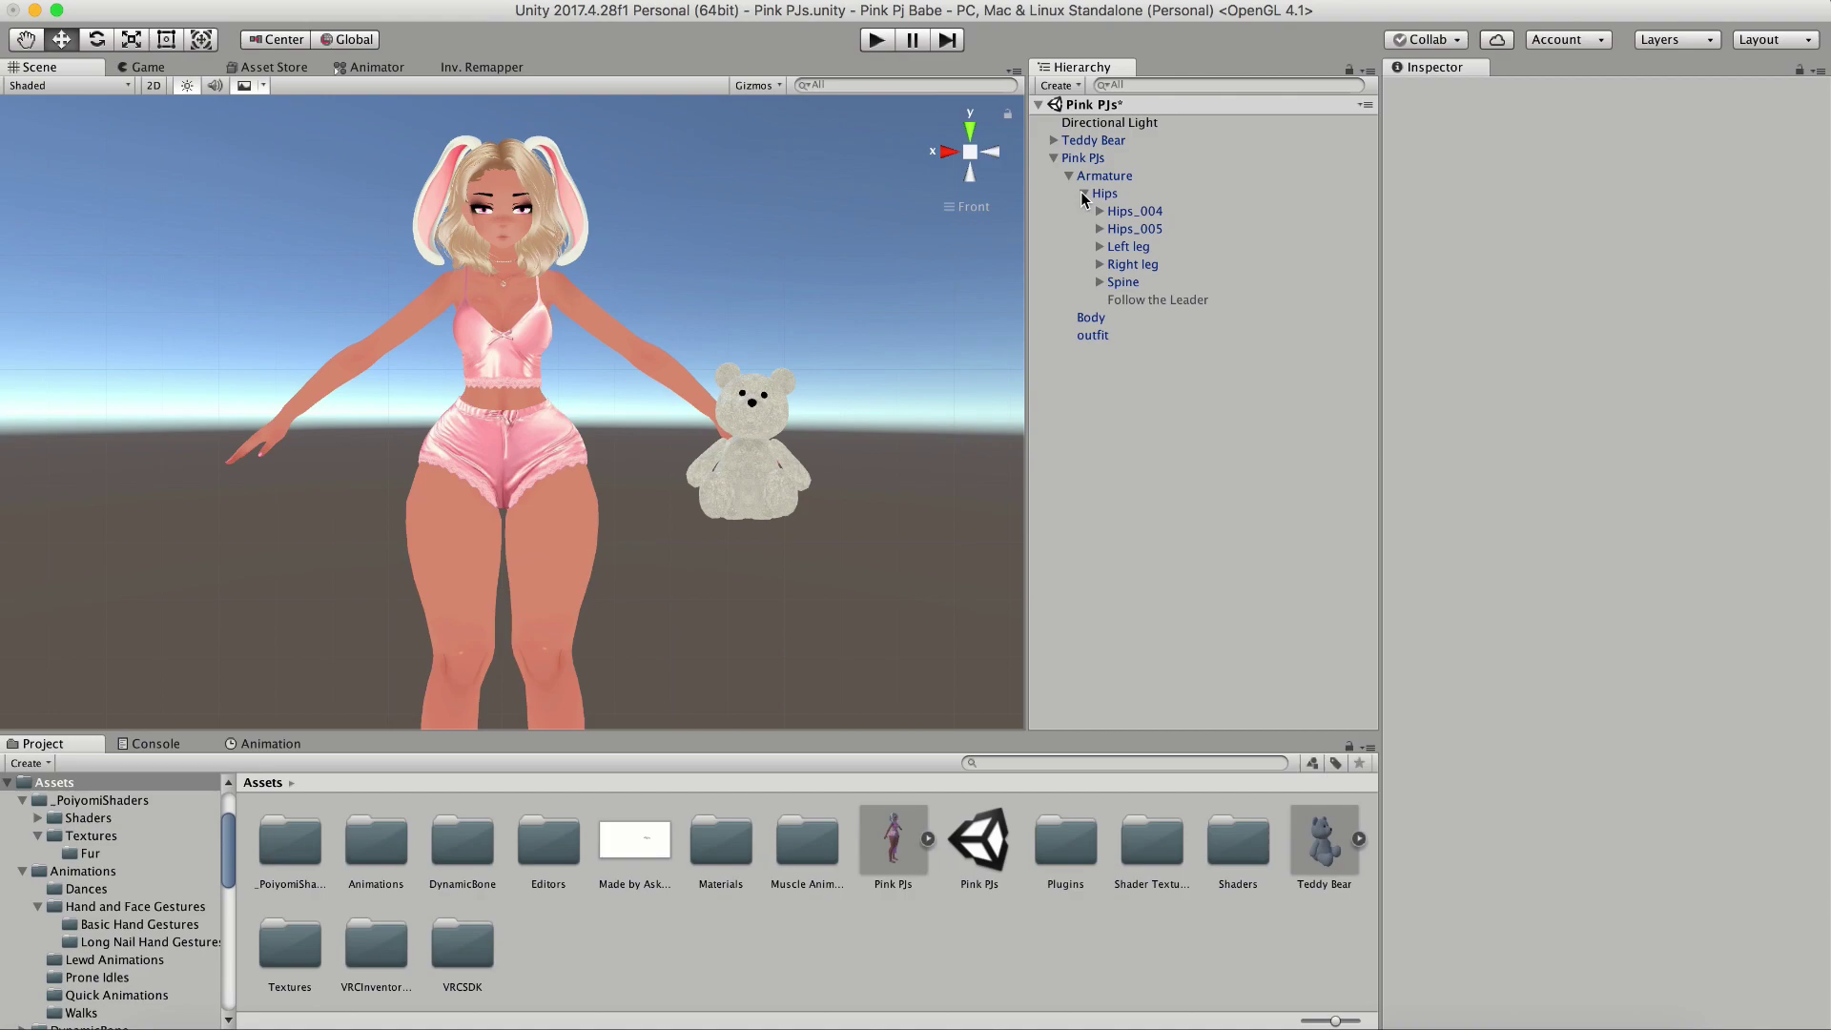
click(1100, 281)
click(1114, 301)
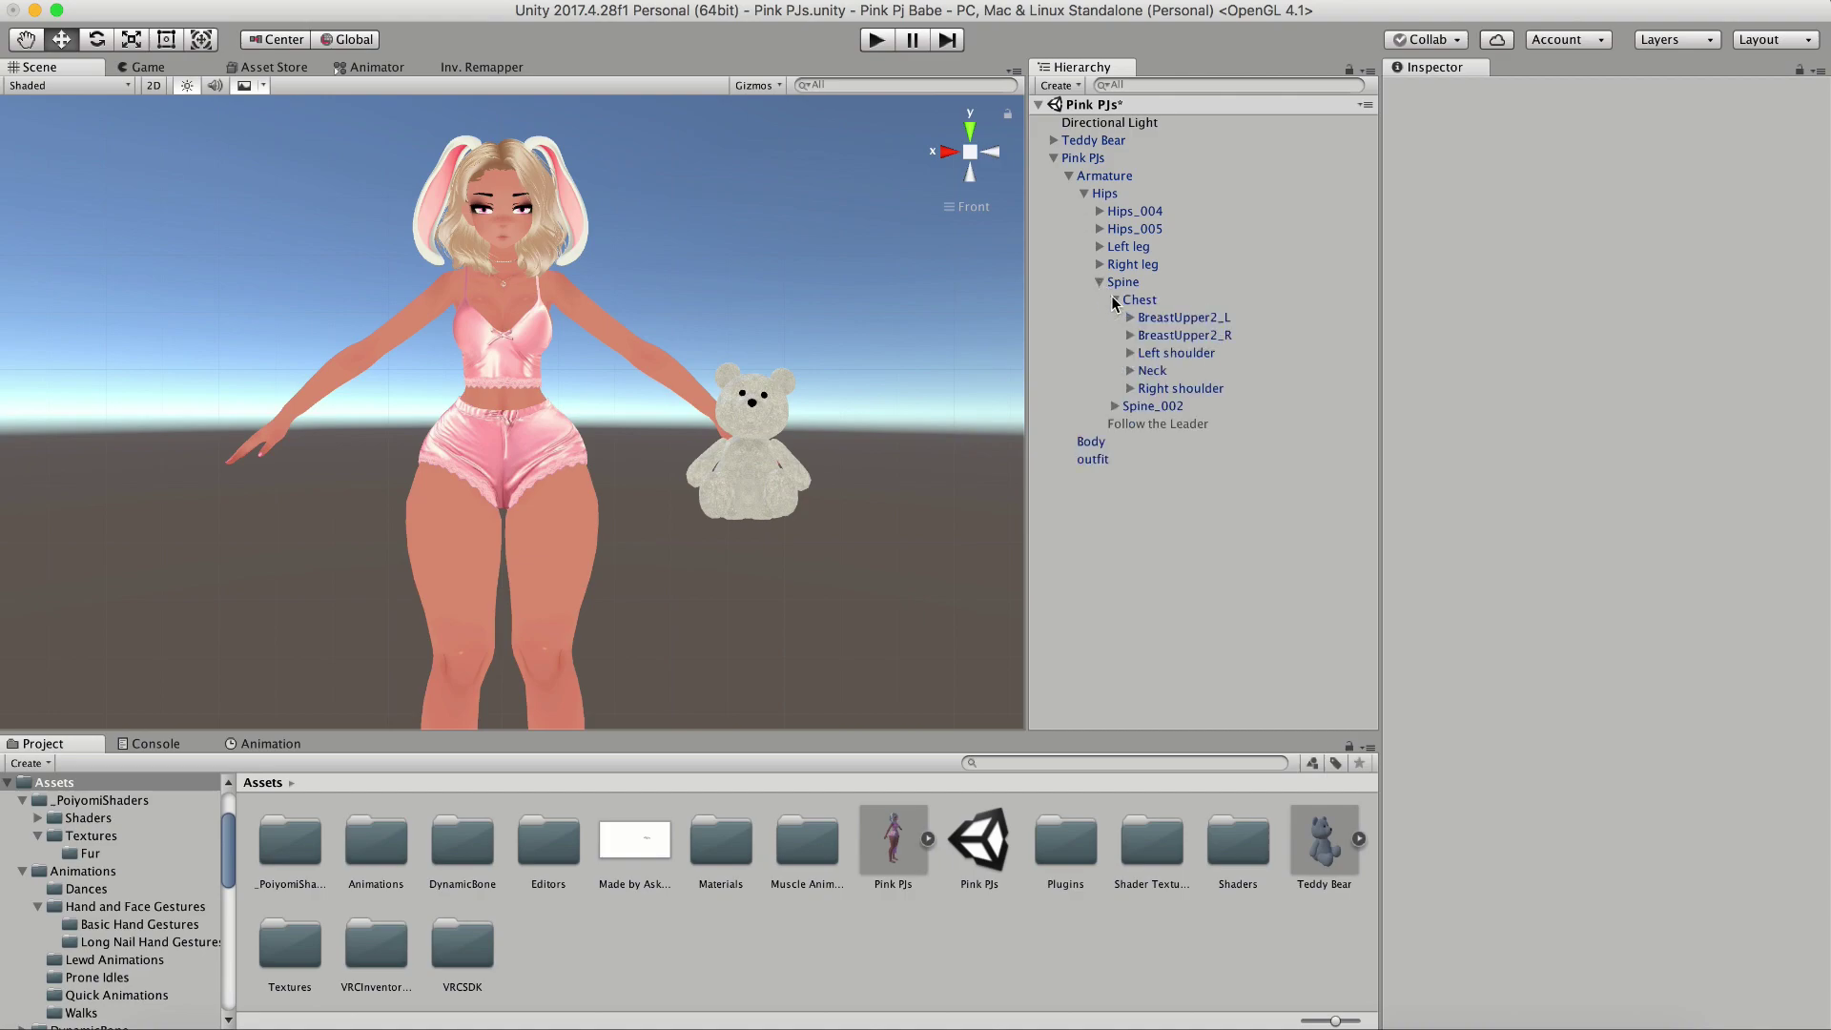
click(1130, 352)
click(1145, 370)
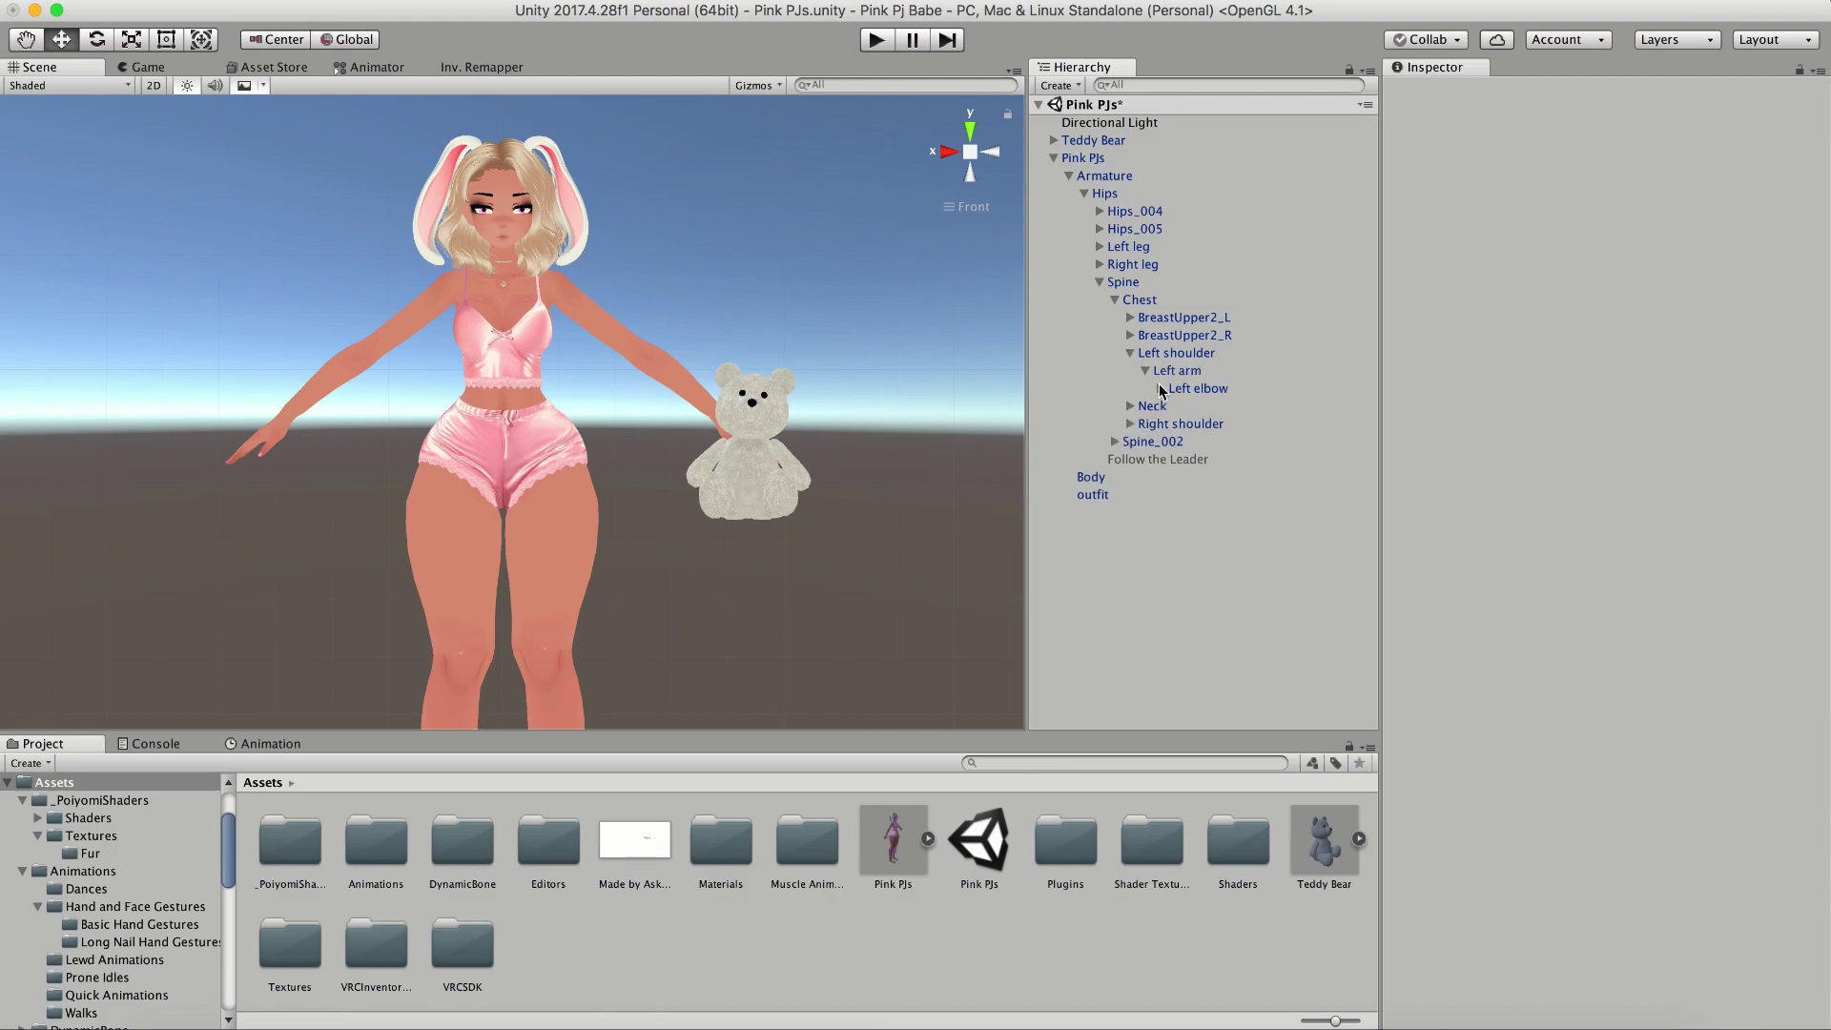
click(1160, 389)
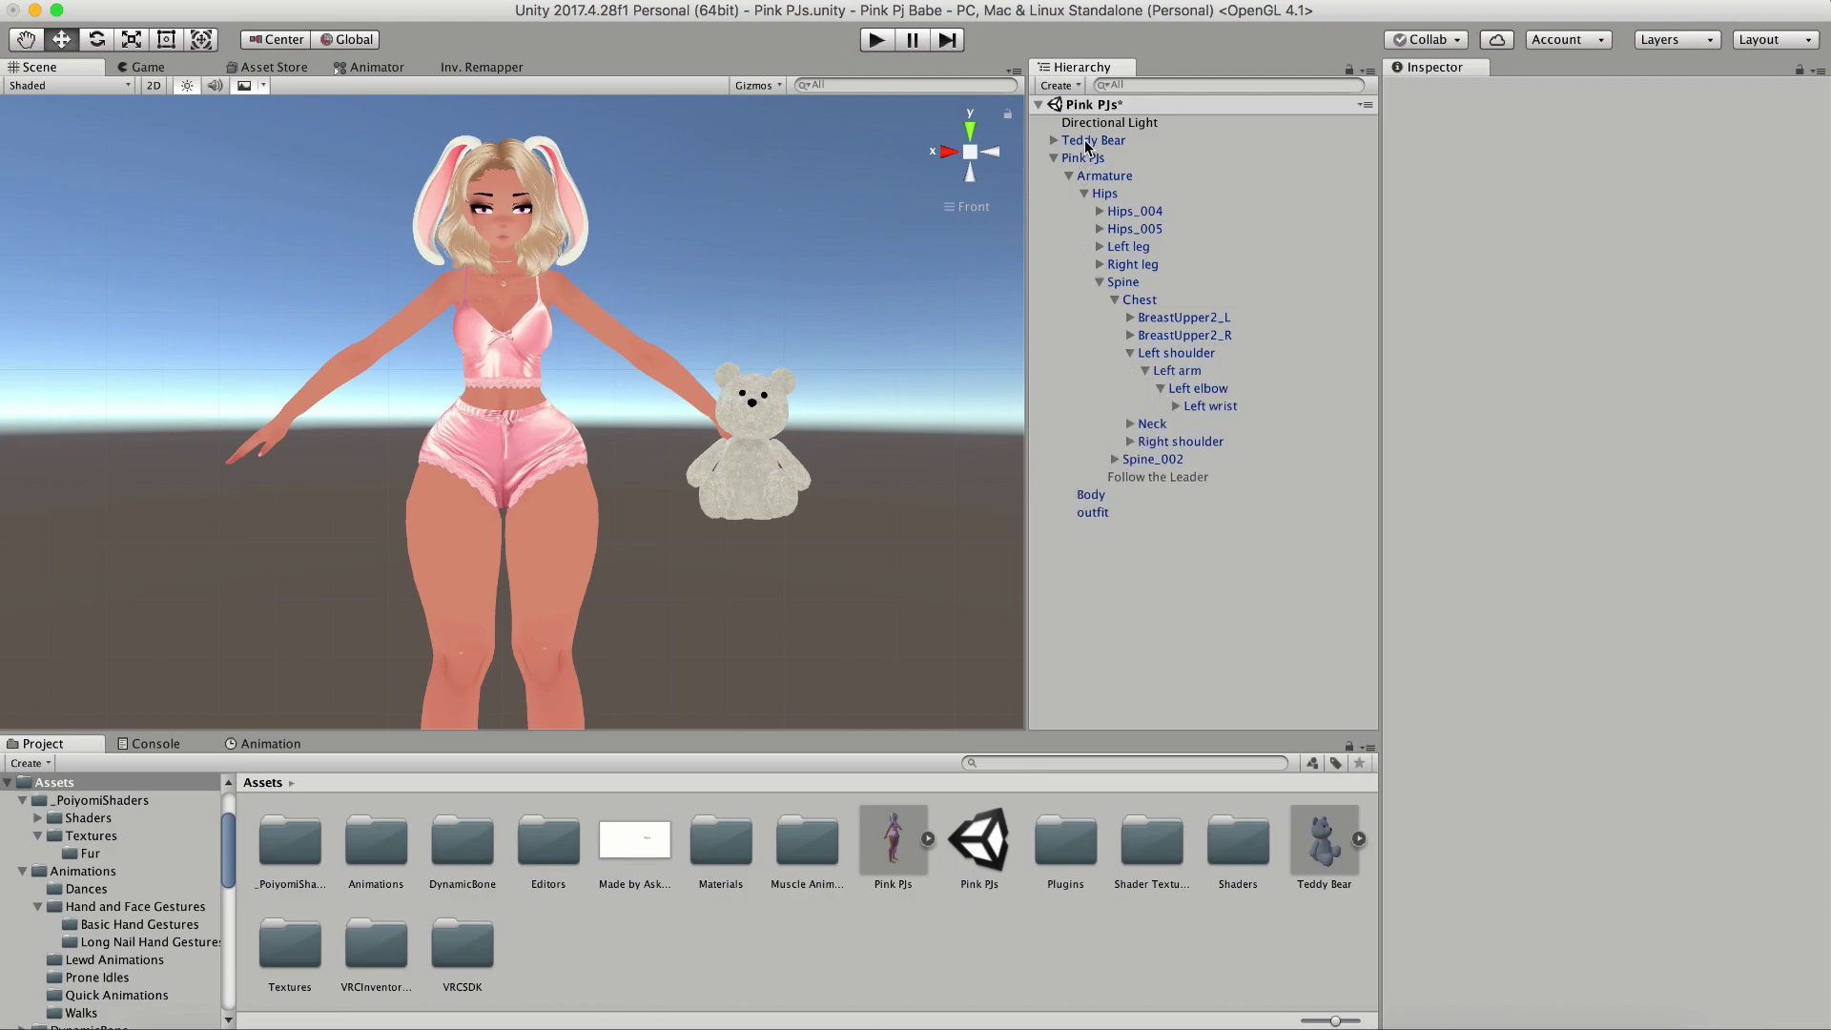
drag(1085, 145, 1199, 408)
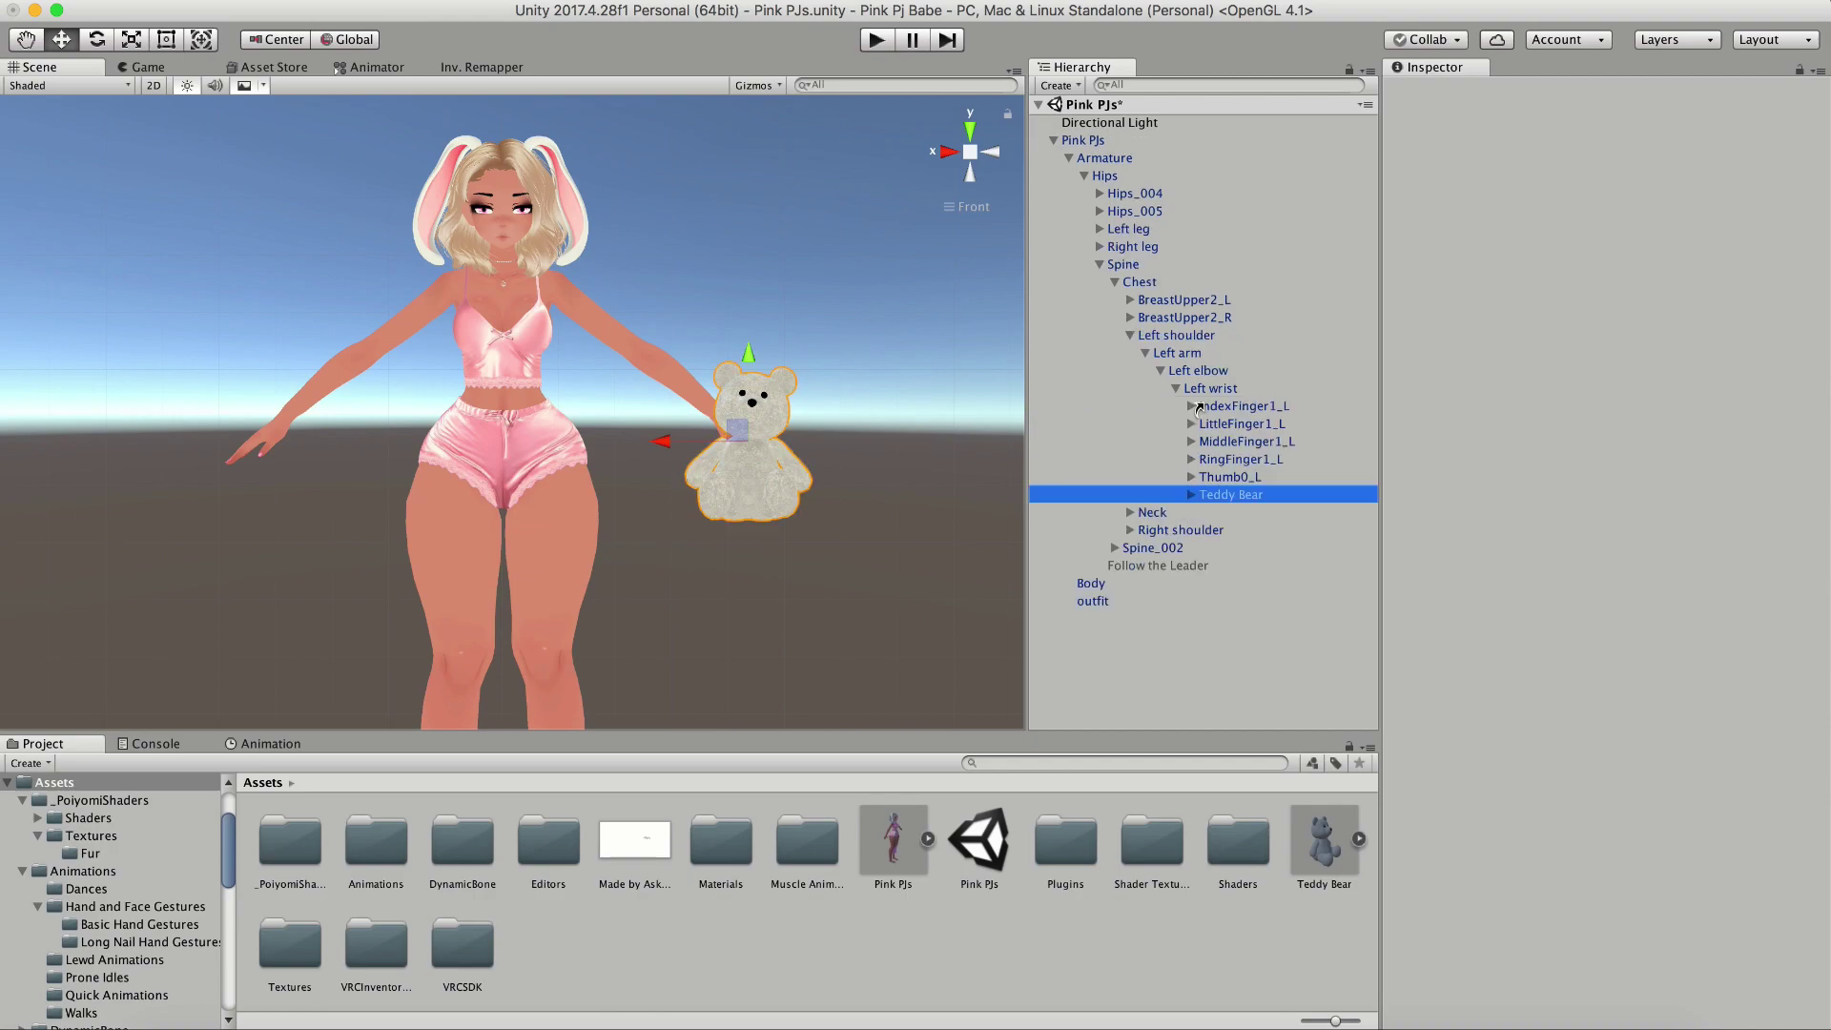
- Duplicate the Pink PJs avatar and deactivate the original
click(1084, 143)
key(super+d)
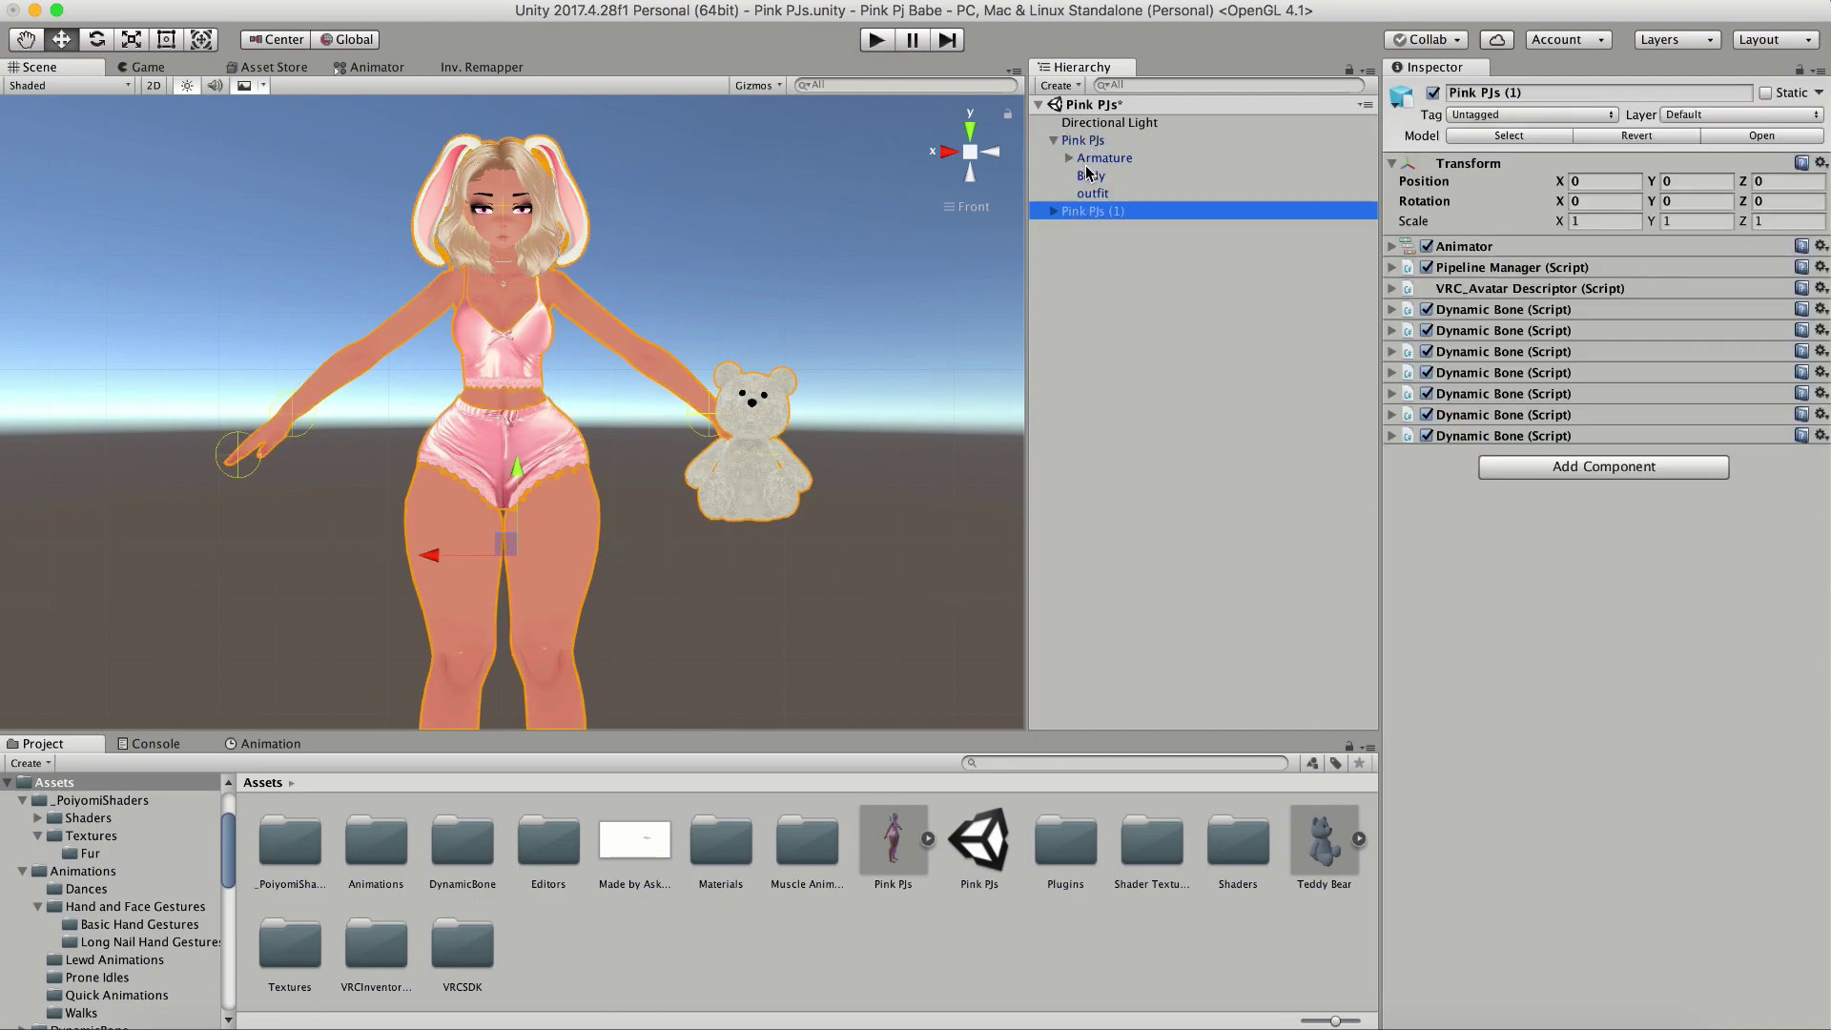
click(1085, 141)
click(1432, 93)
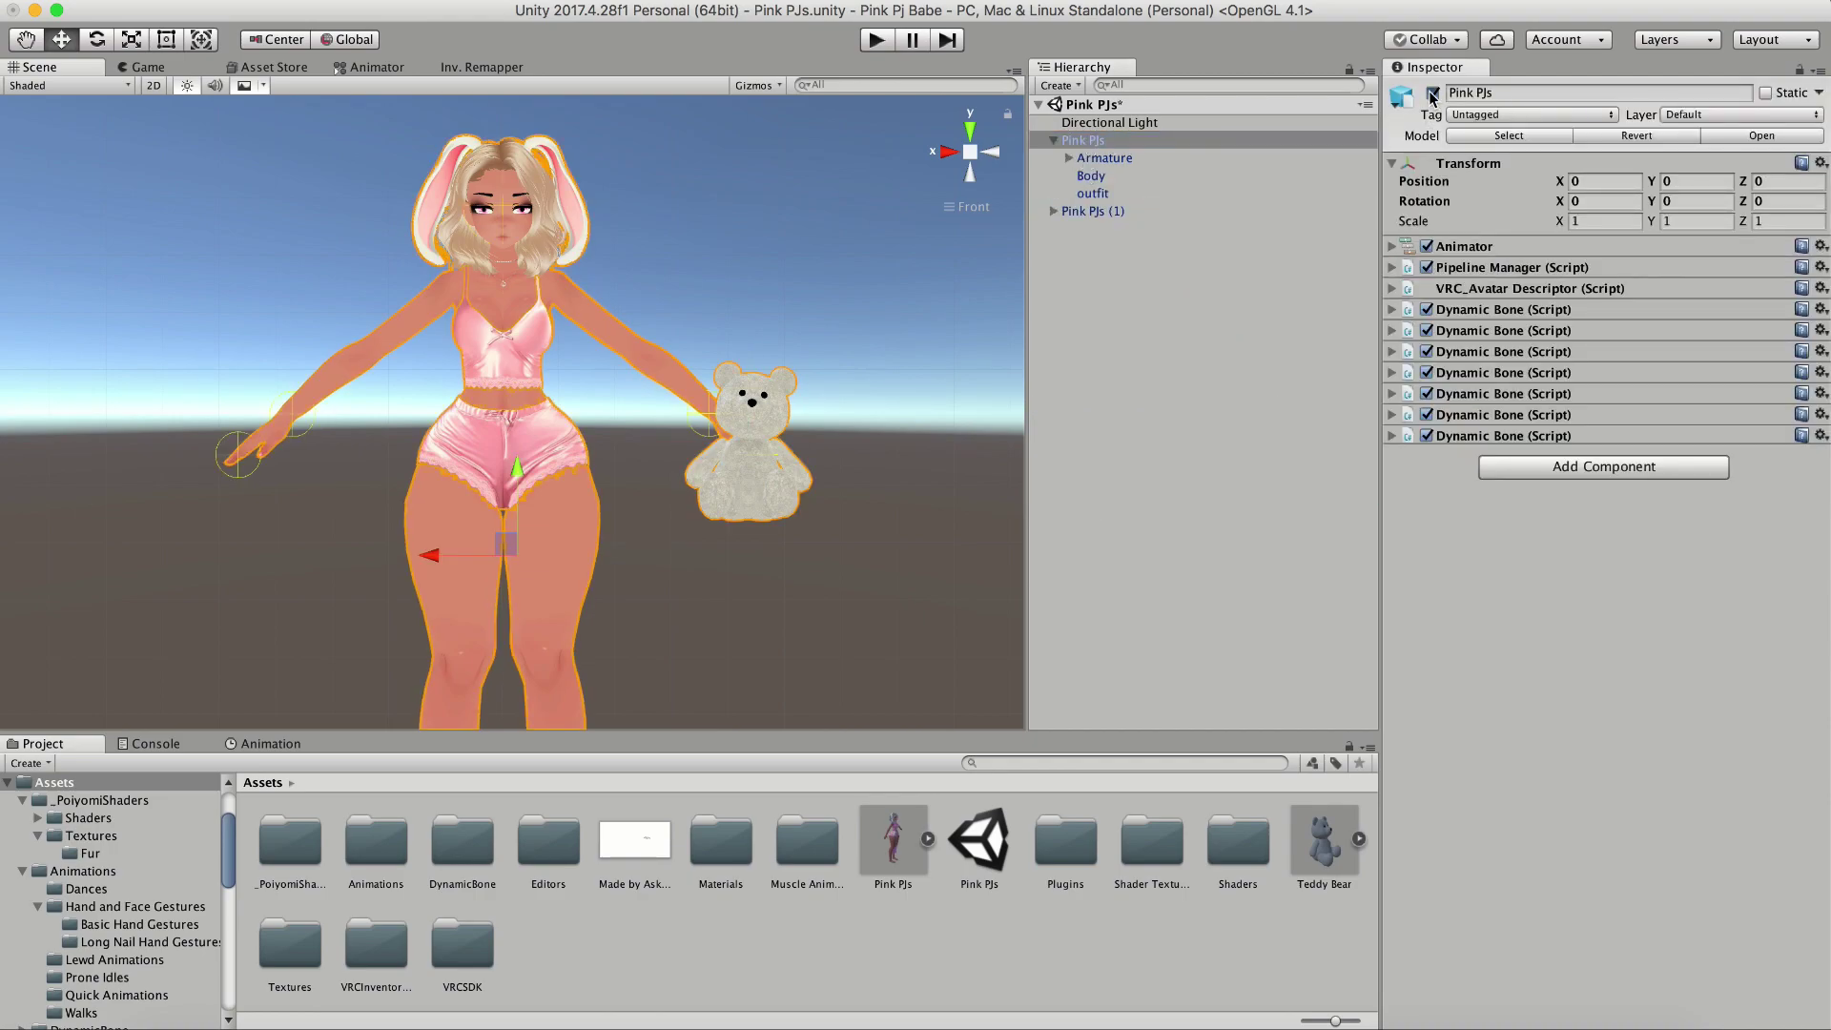
- Preview the FISTS. animation on the duplicated avatar Pink PJs (1)
click(1087, 211)
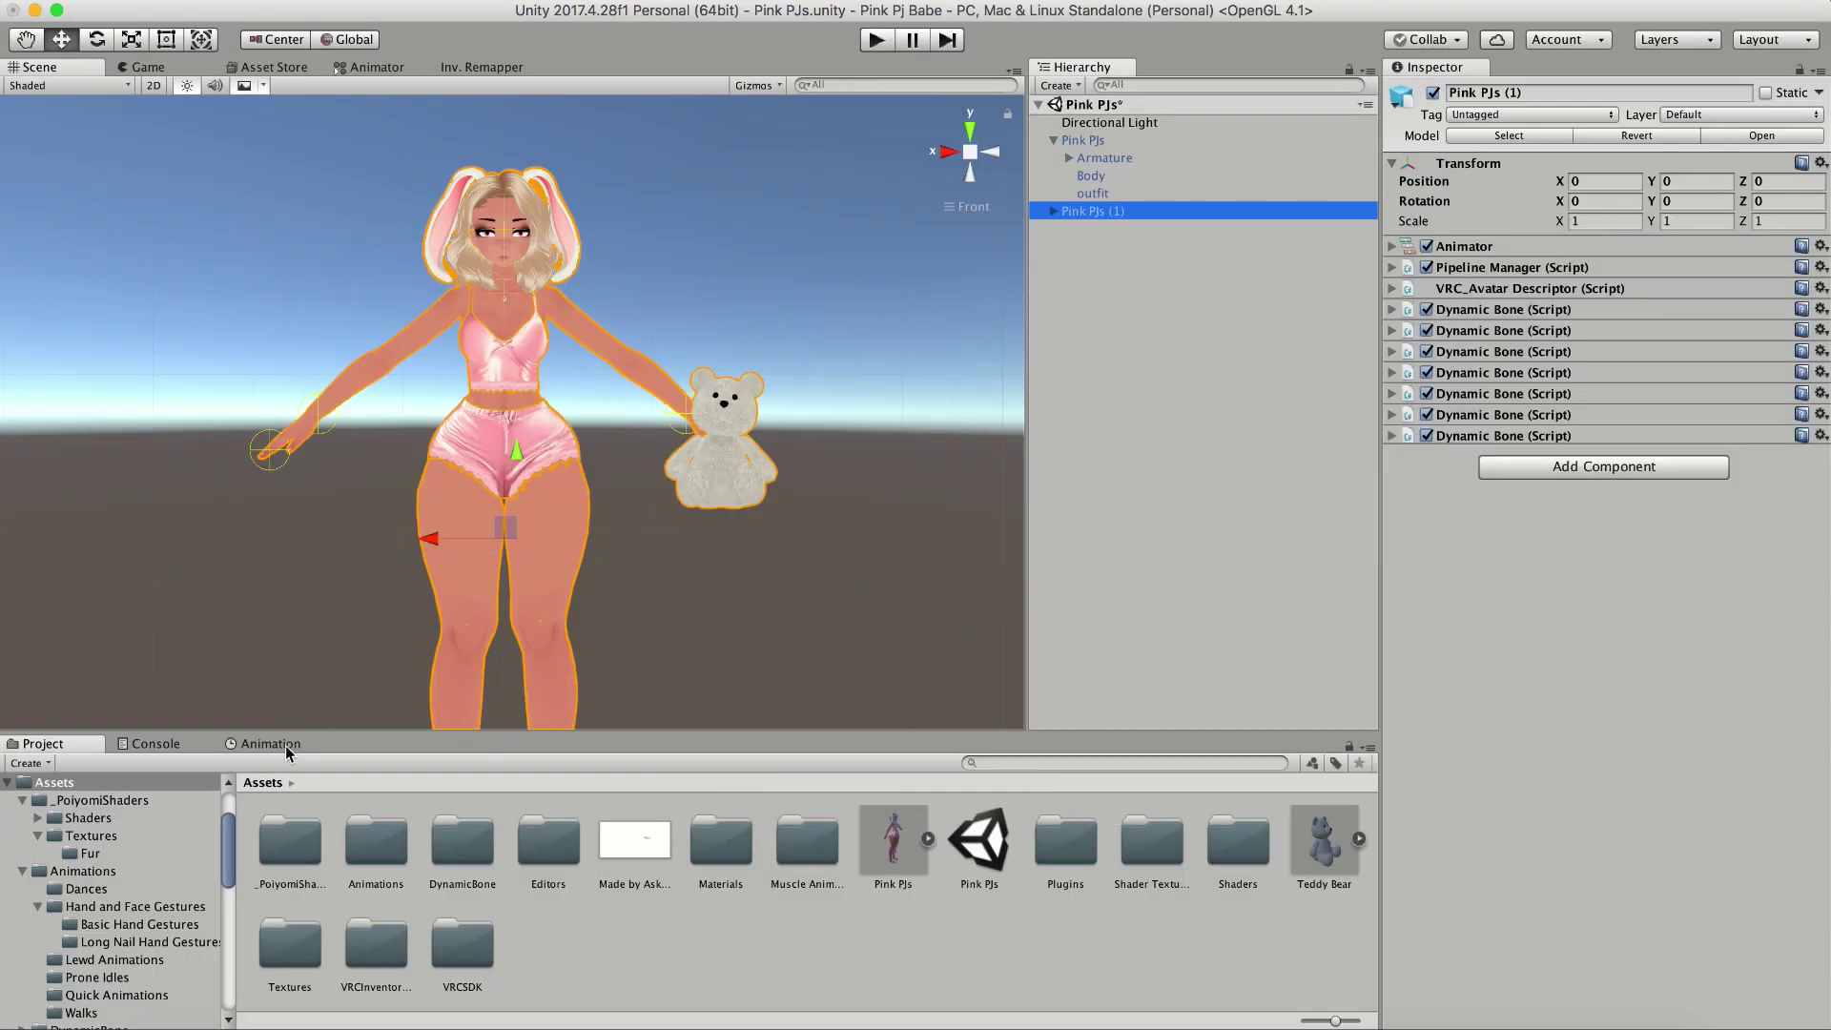
click(284, 745)
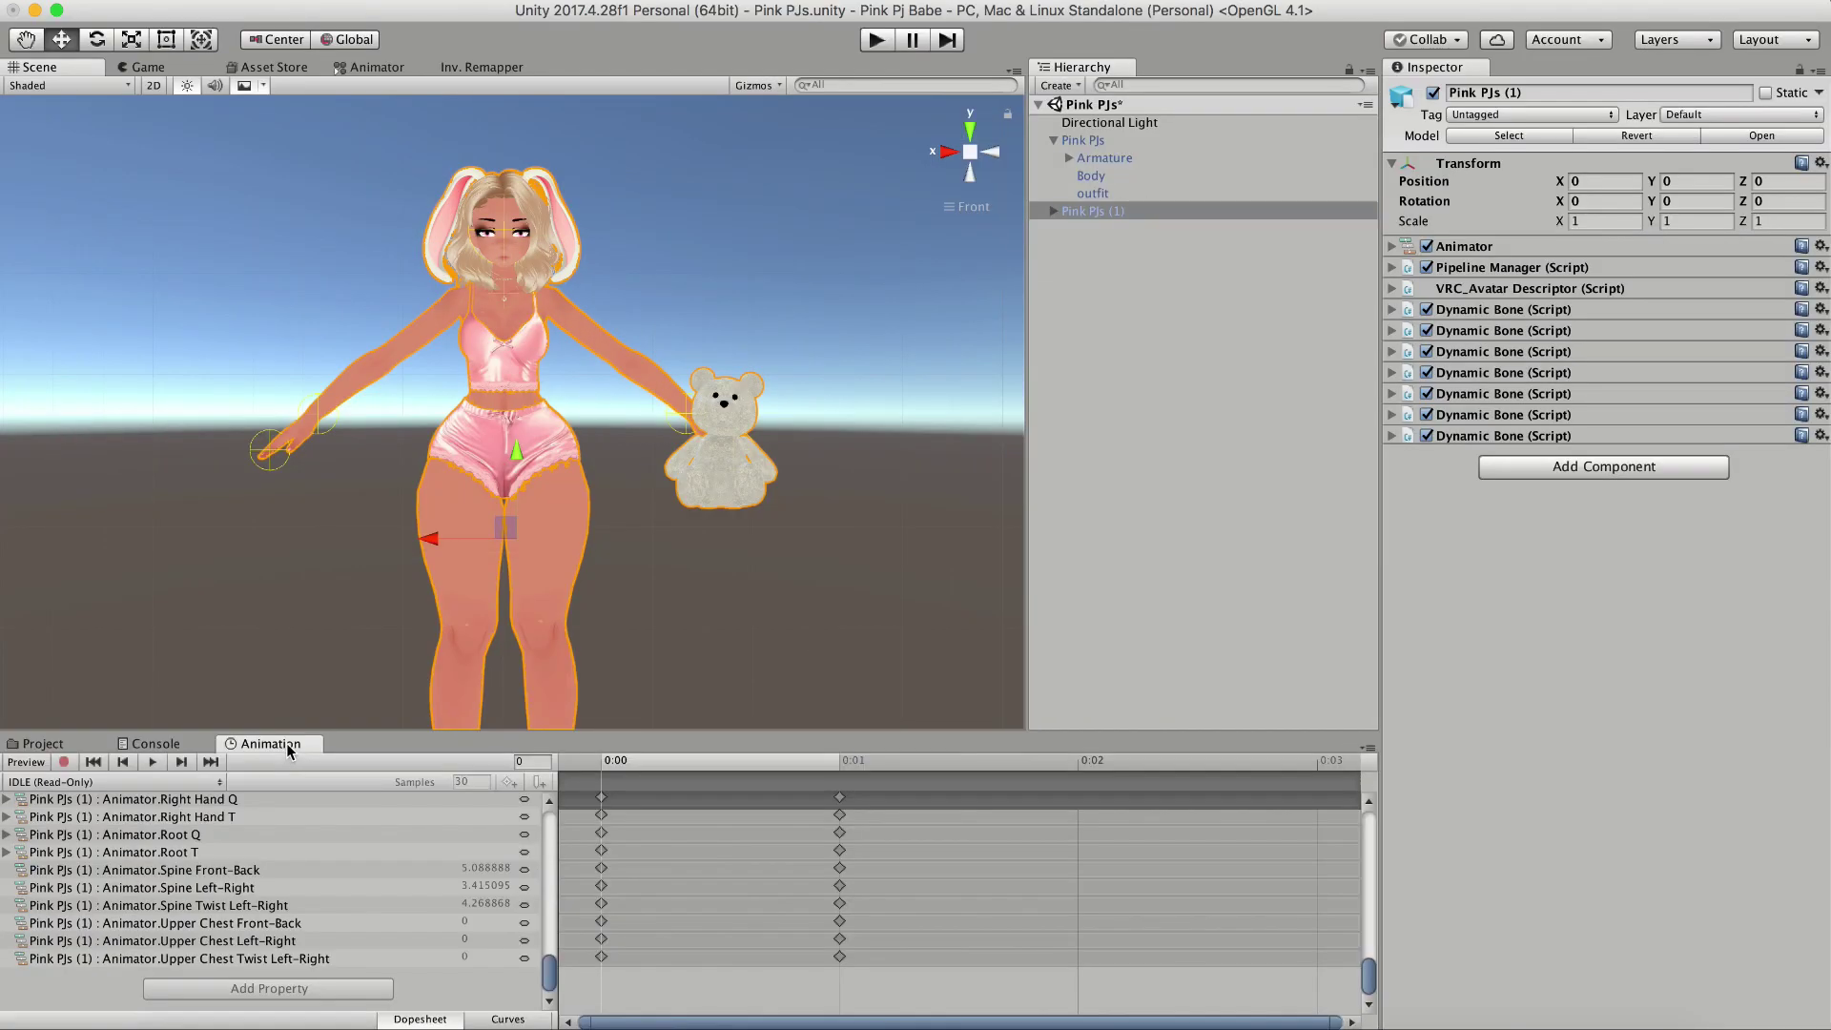
click(130, 780)
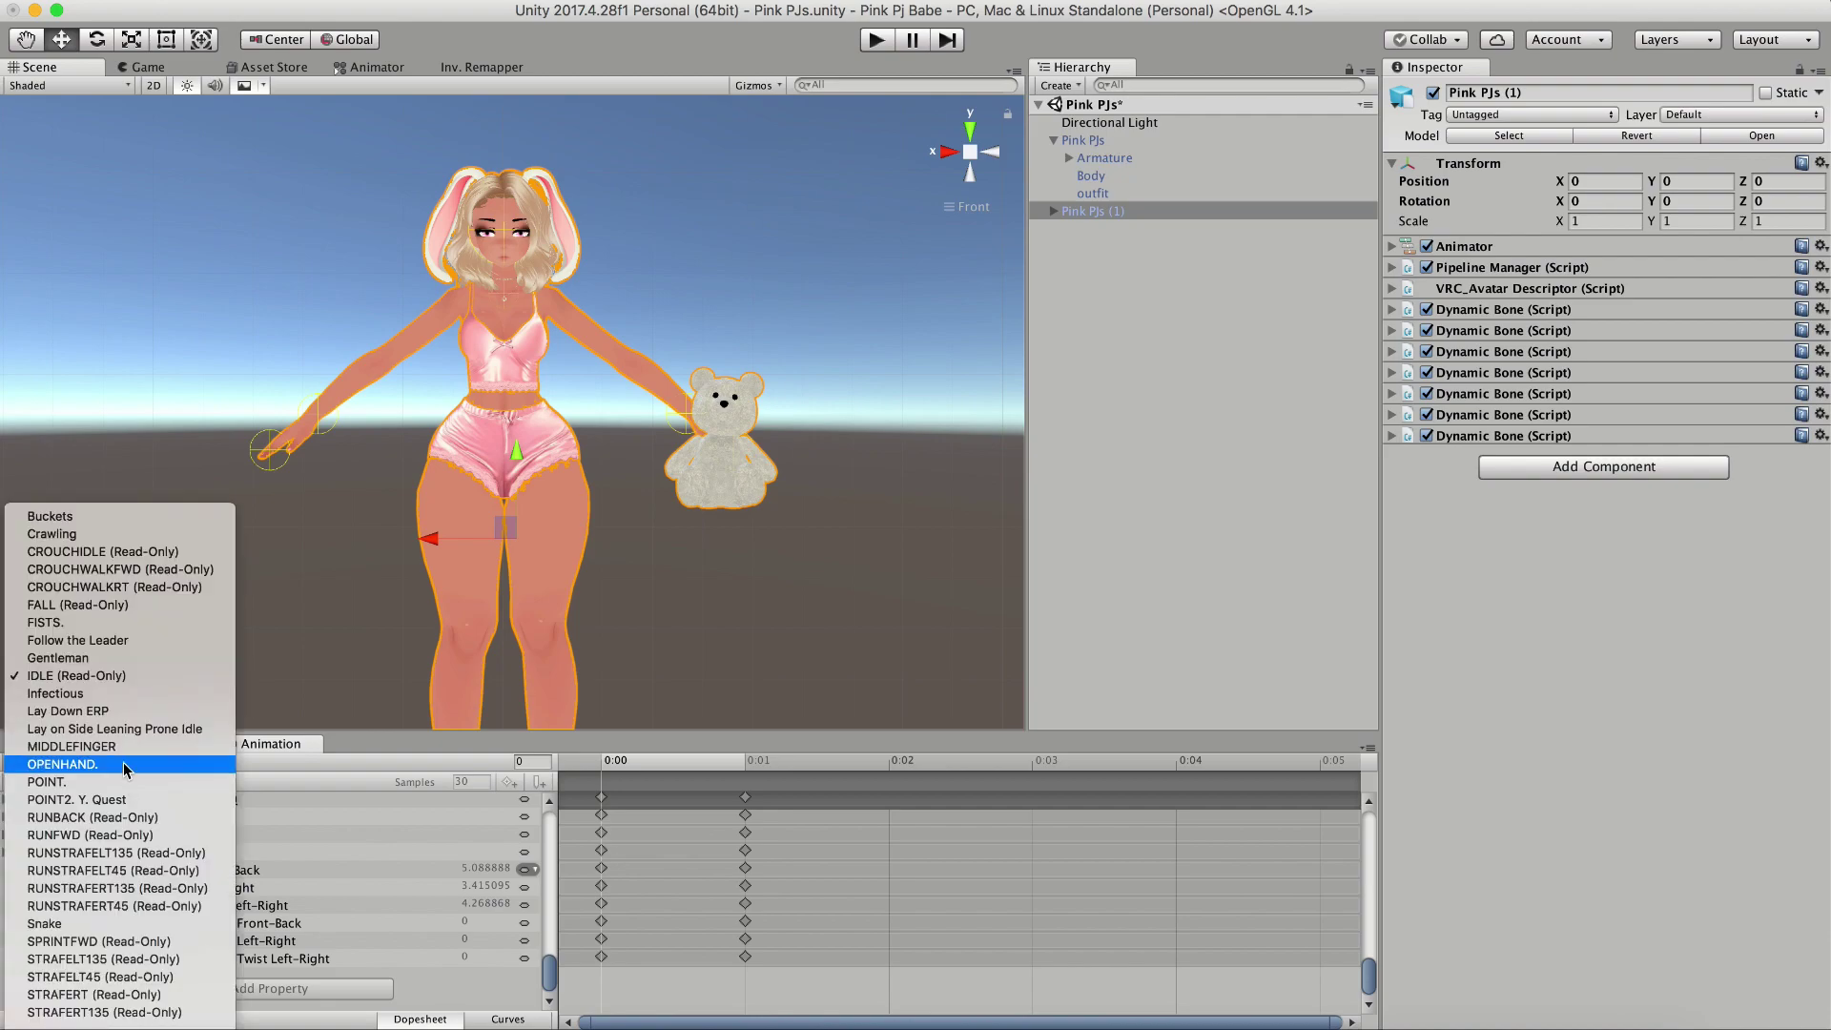
click(99, 624)
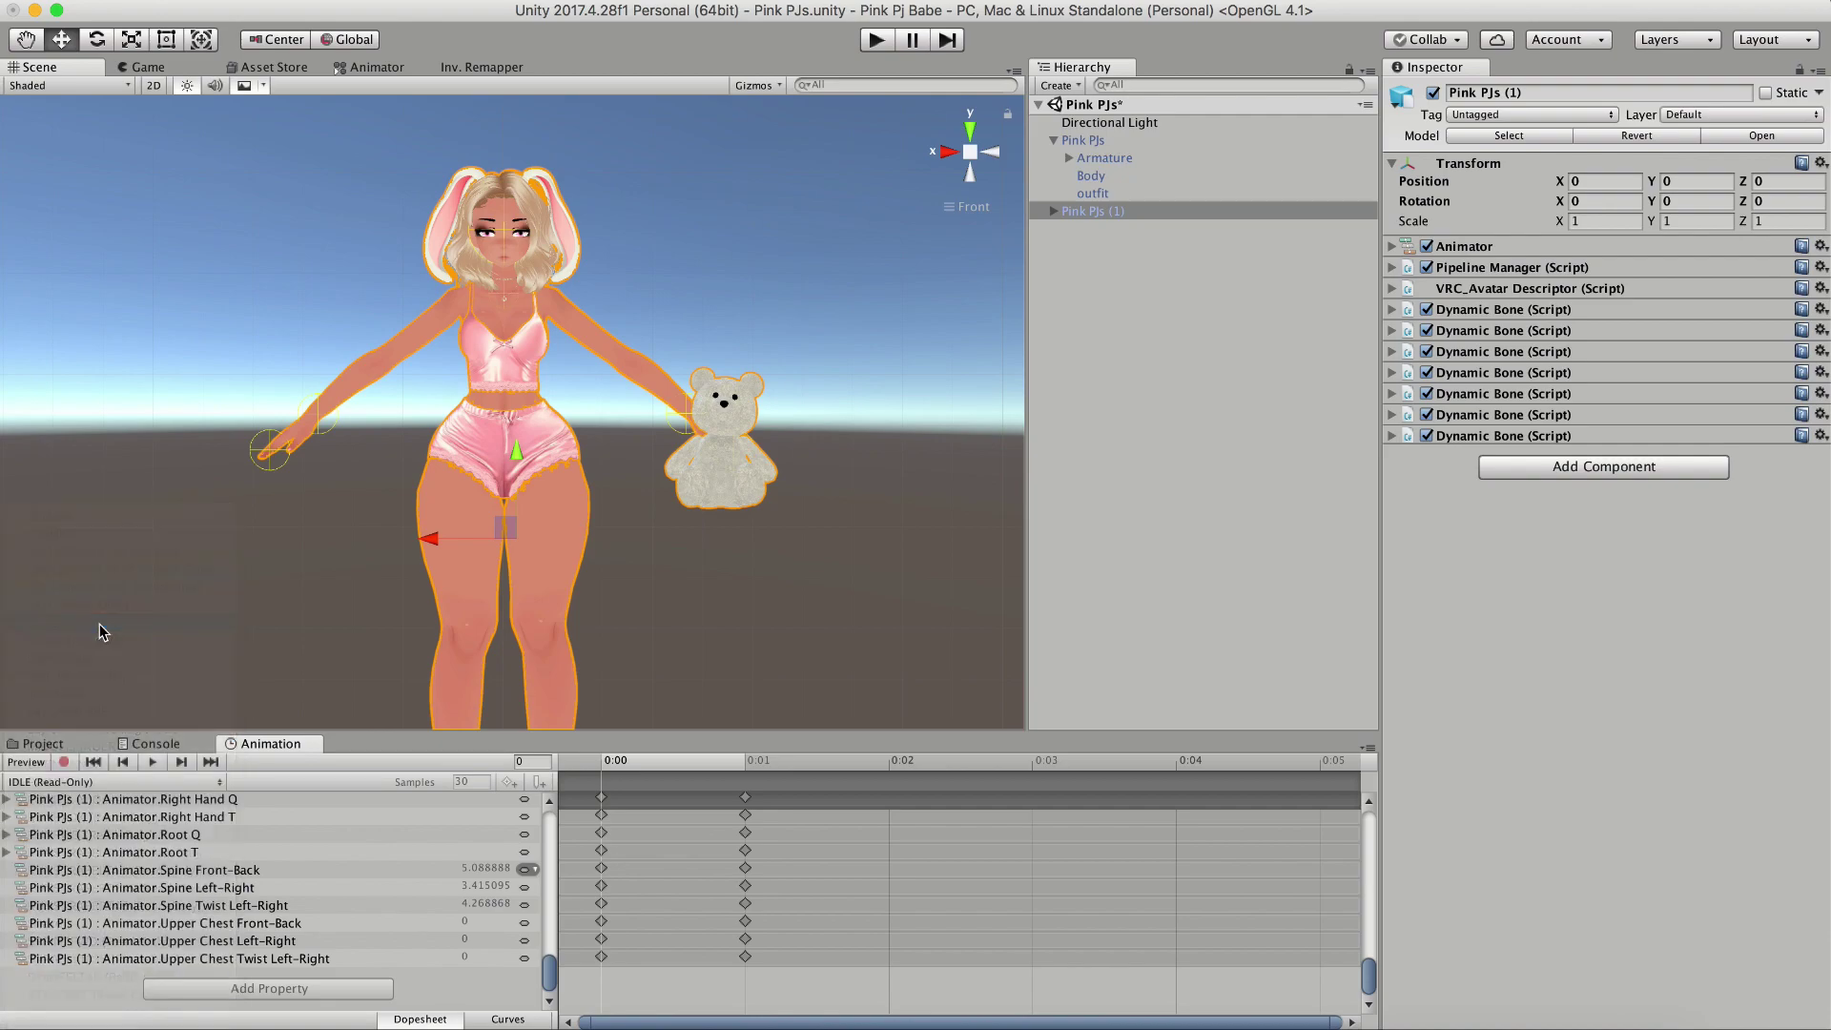
click(28, 768)
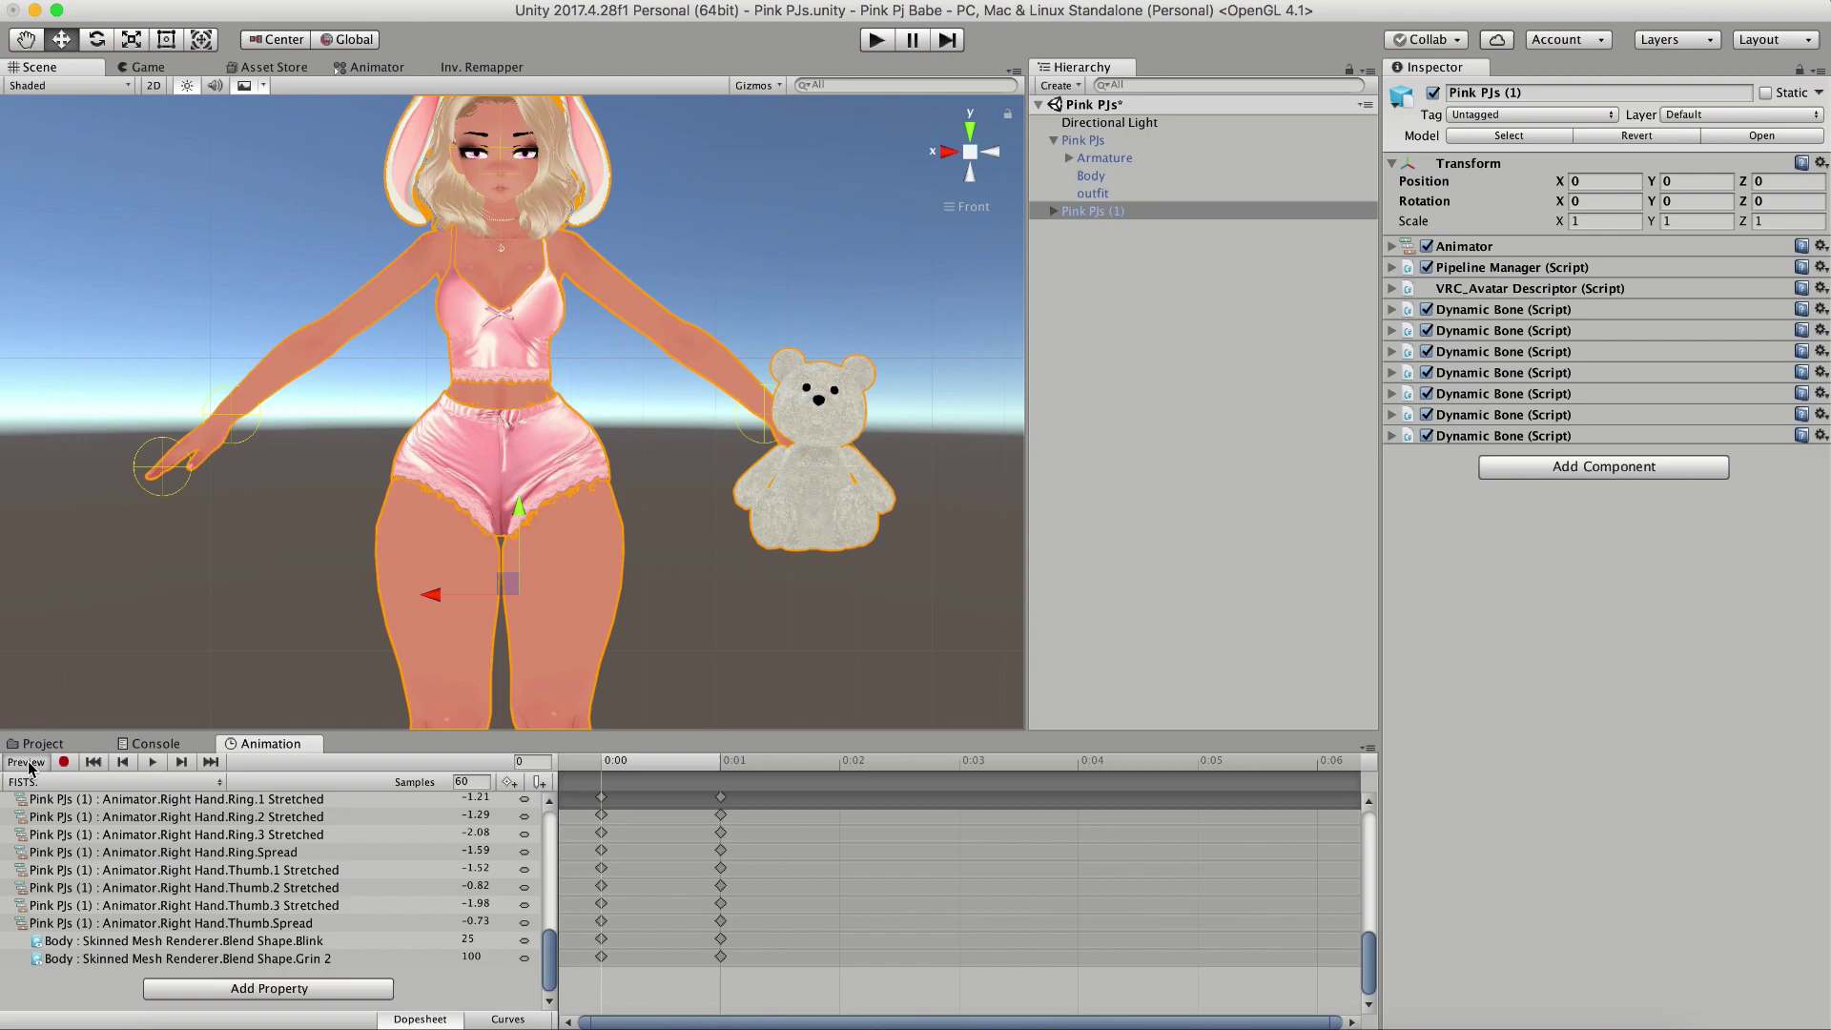
- Rotate the duplicate's teddy bear to about -3, -172, -91 and move it against the avatar's left fist
scroll(441, 444, up, 3)
alt+drag(440, 444, 702, 478)
middle_drag(702, 477, 382, 371)
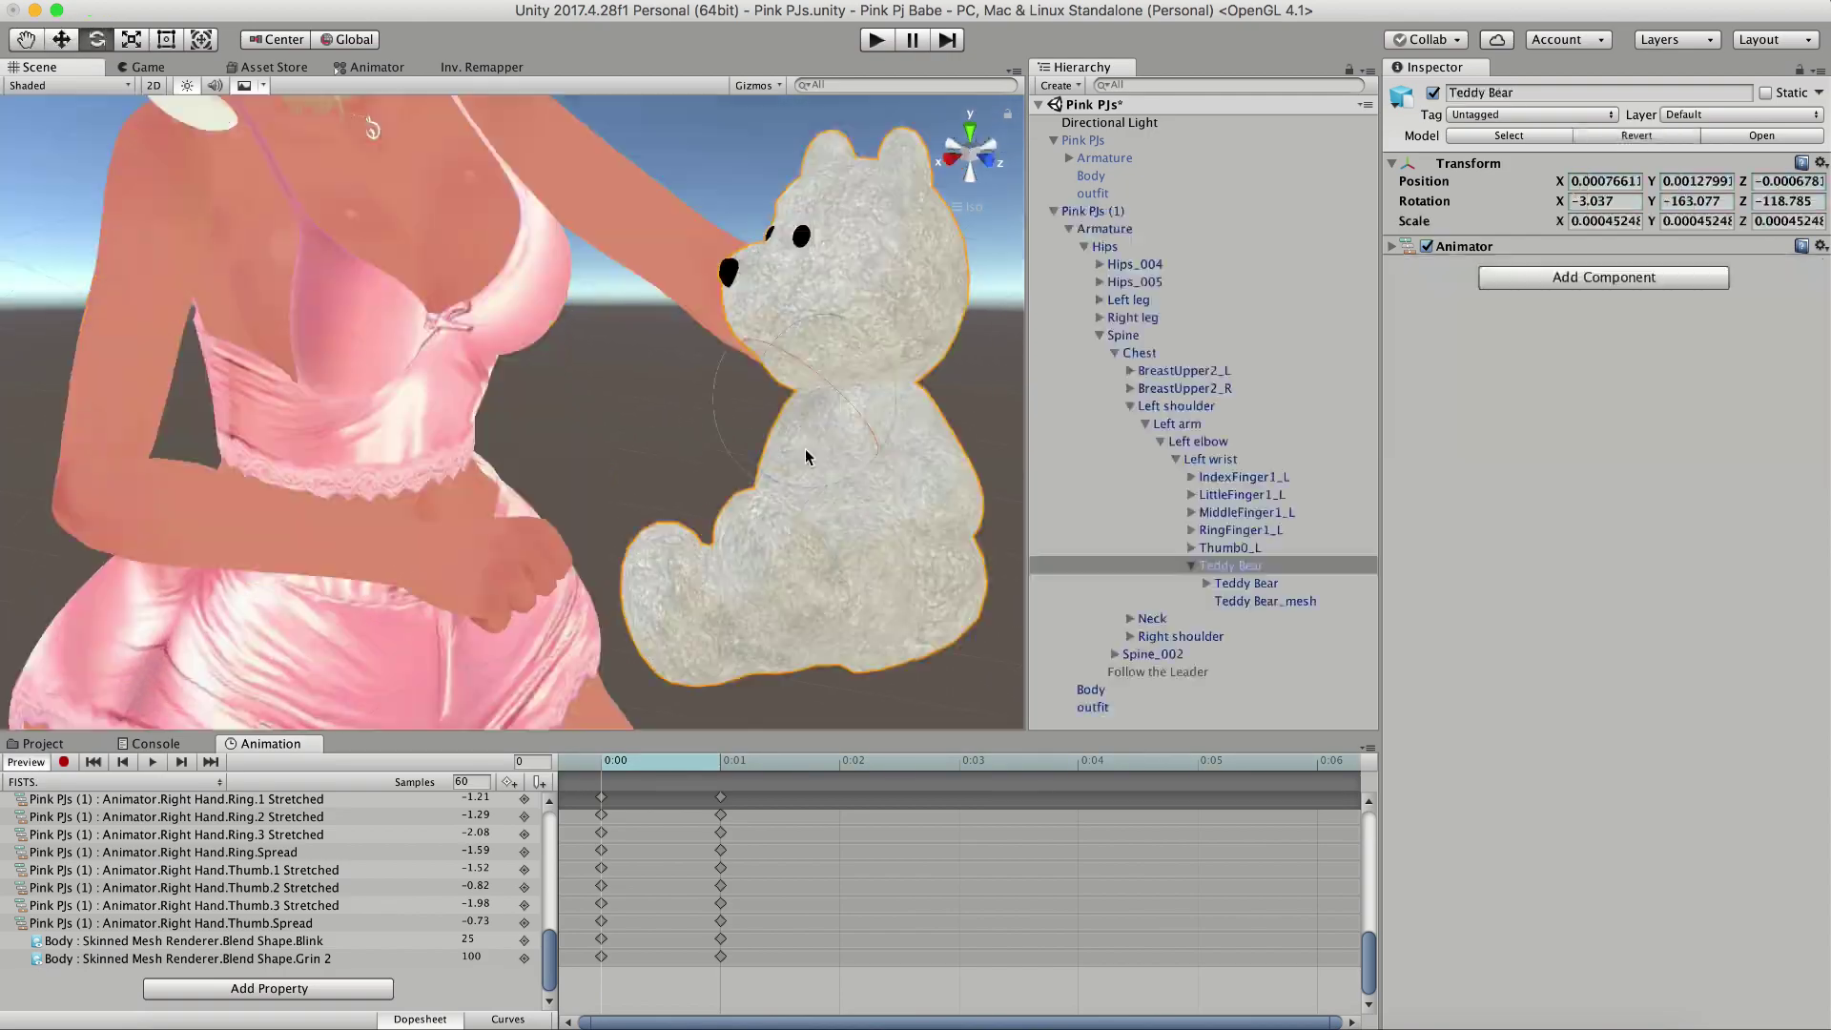
drag(817, 369, 704, 473)
mouse_move(433, 462)
mouse_down()
mouse_move(352, 420)
mouse_move(414, 474)
mouse_up()
key(w)
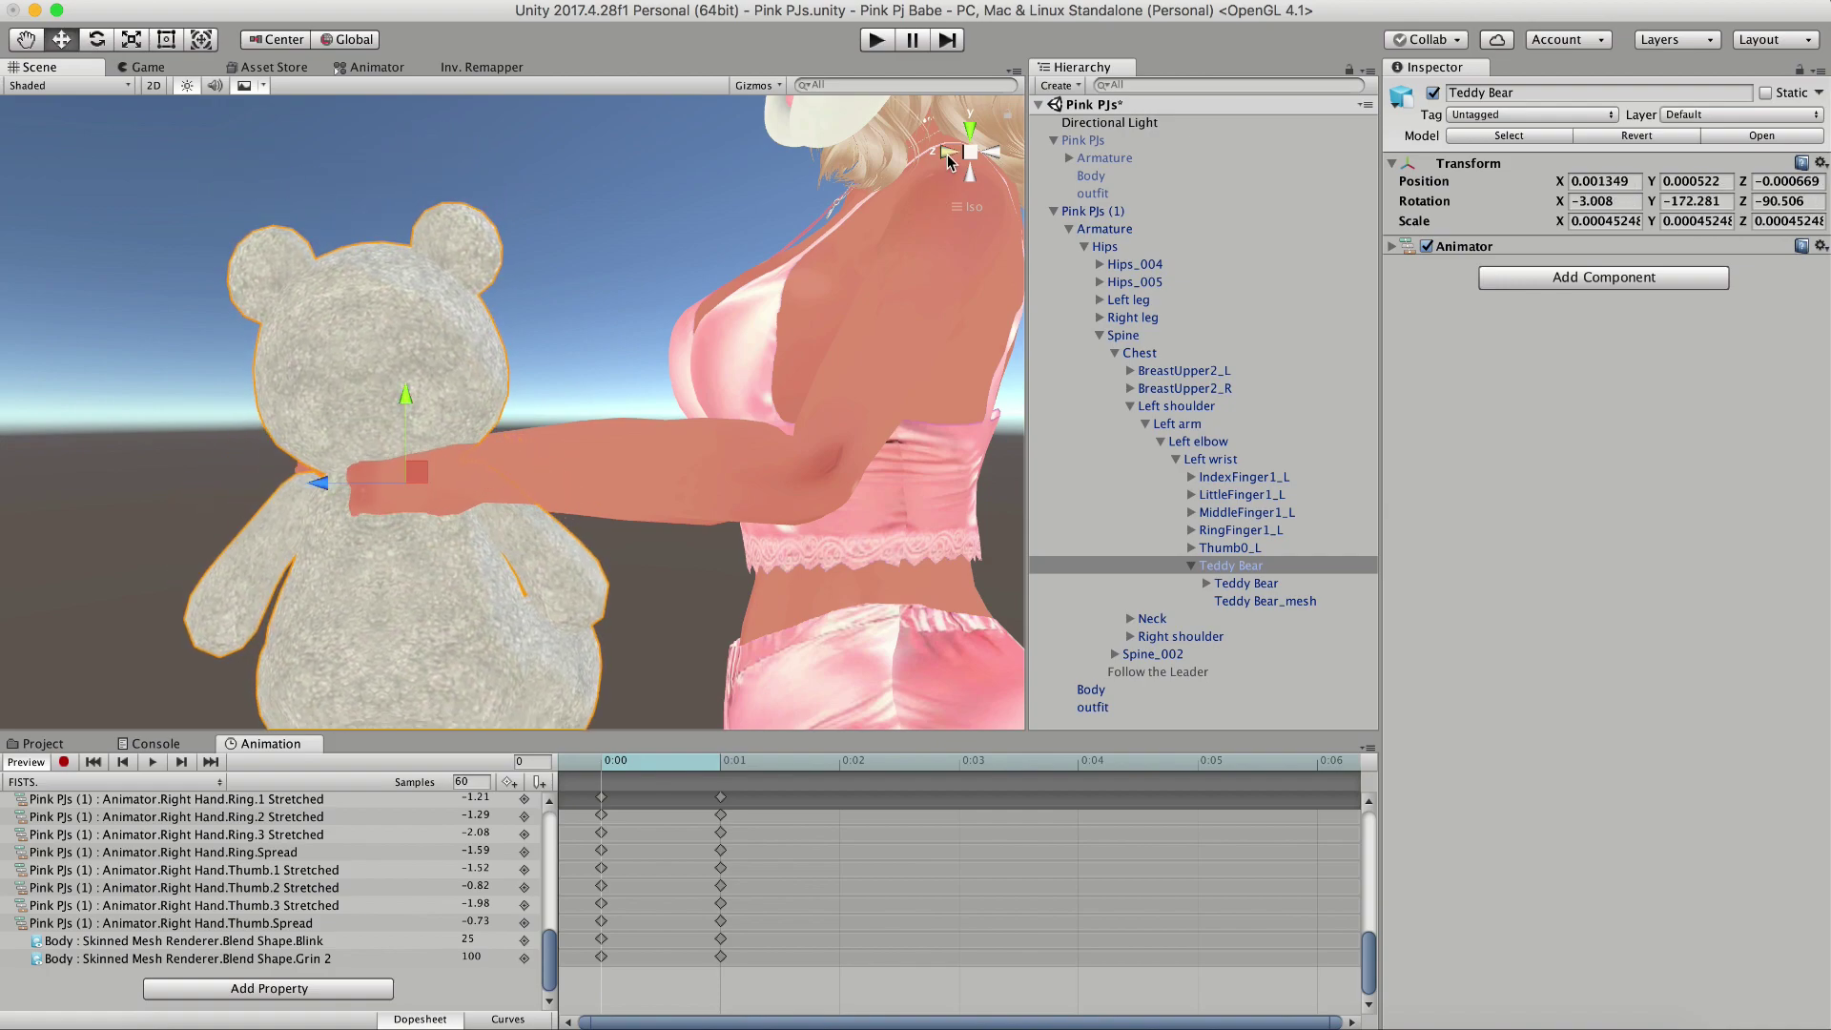
- Fine-tune the bear's grip pose to rotation about -8, -192, -83 and position about 0.0014, 0.0003, -0.0004
click(948, 156)
key(e)
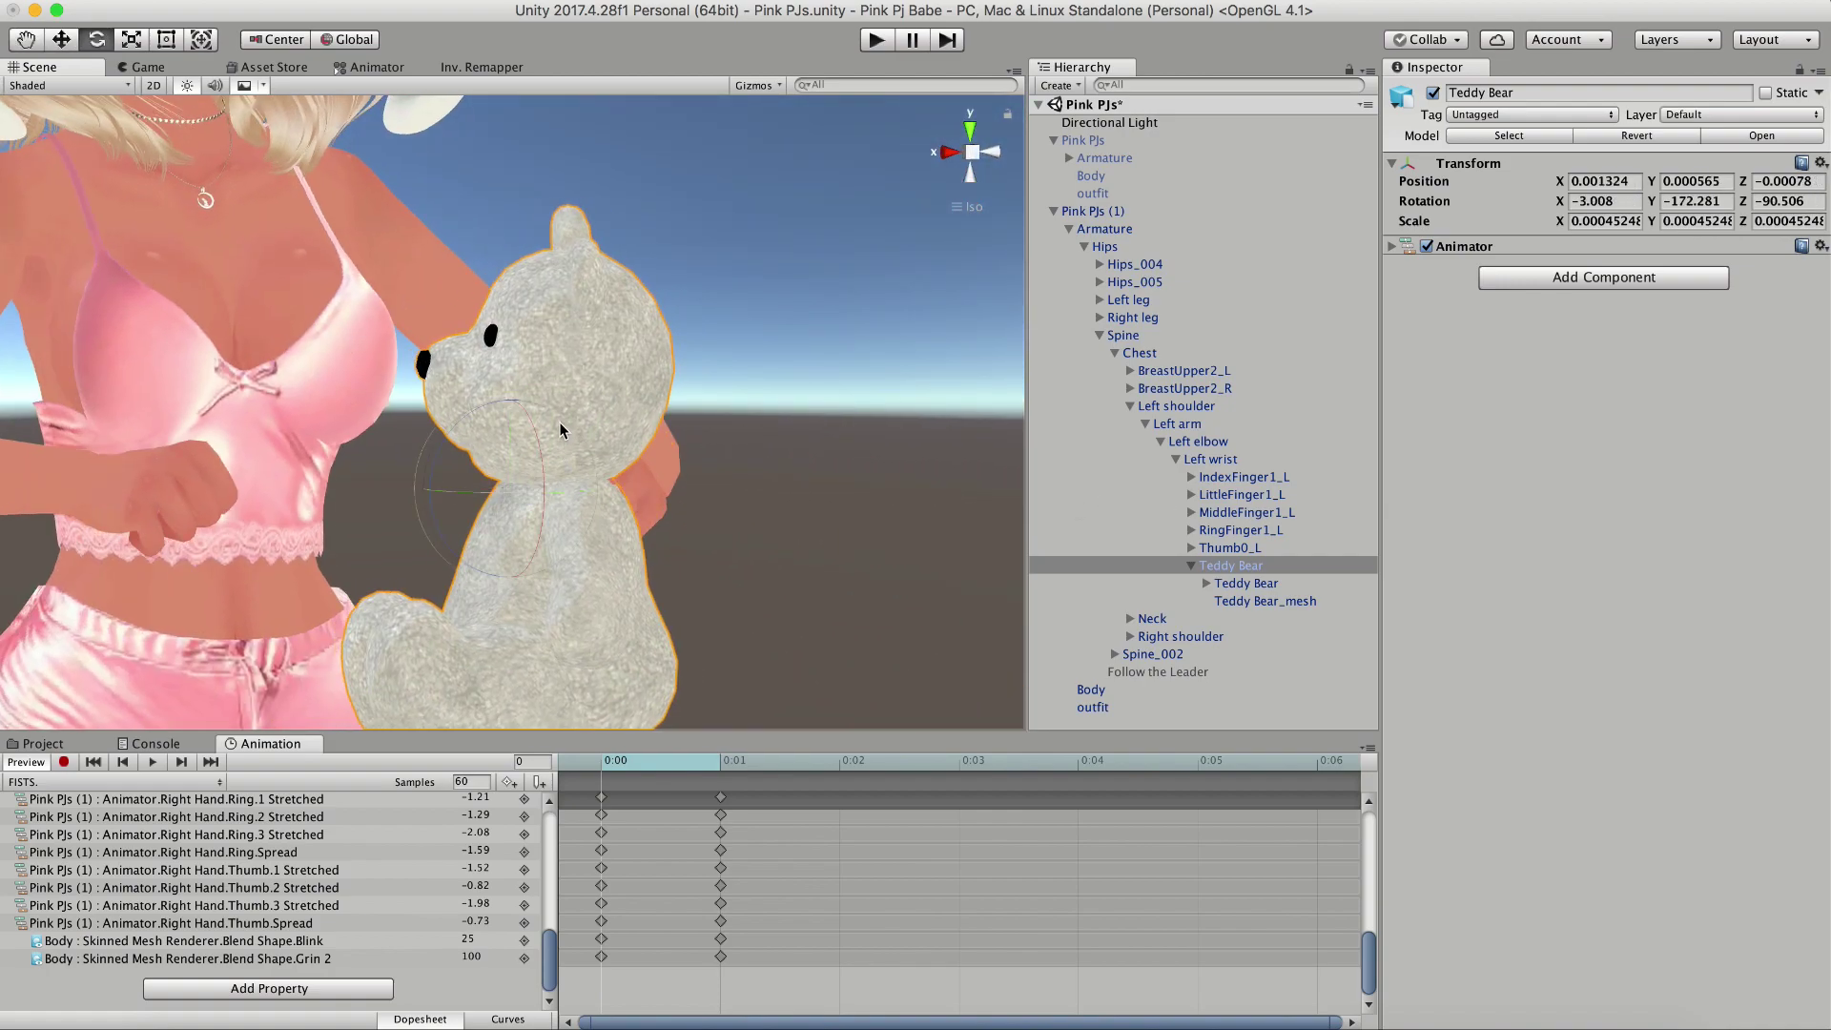
drag(454, 426, 848, 530)
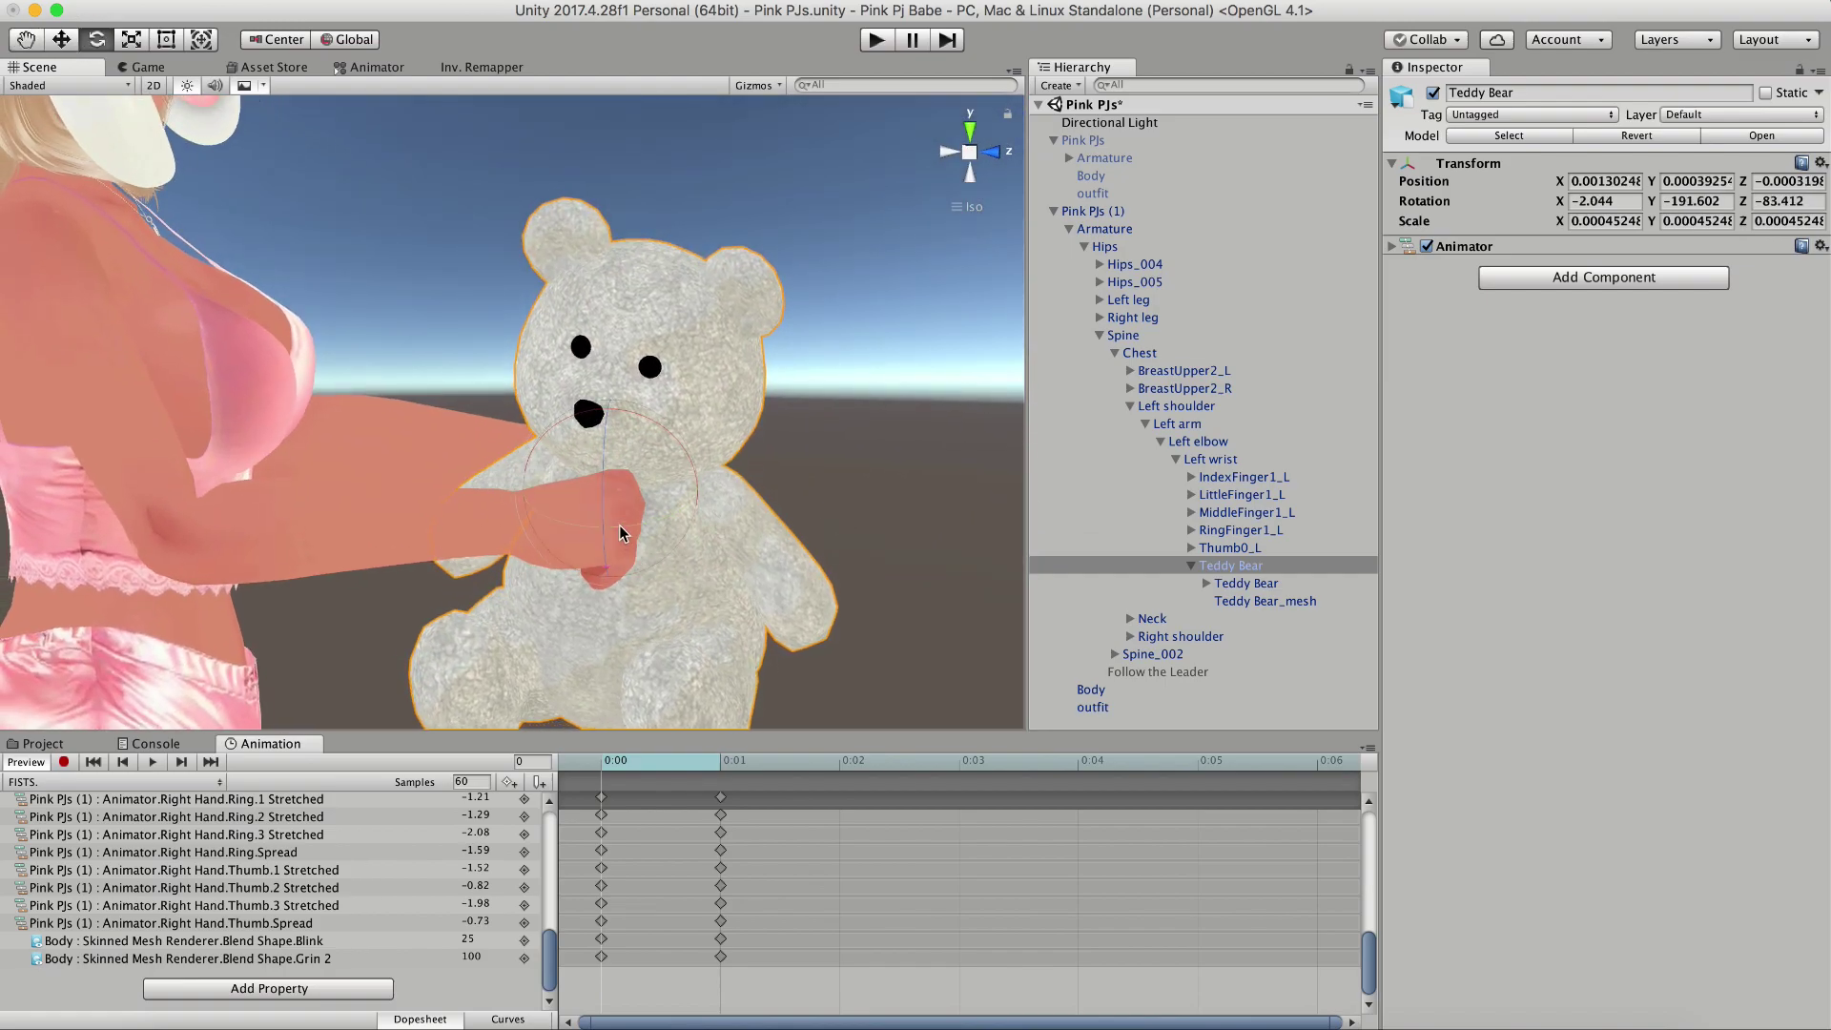
drag(620, 527, 380, 524)
scroll(633, 576, up, 3)
key(w)
drag(463, 439, 464, 467)
alt+drag(470, 555, 343, 572)
alt+drag(610, 591, 401, 597)
drag(300, 507, 320, 510)
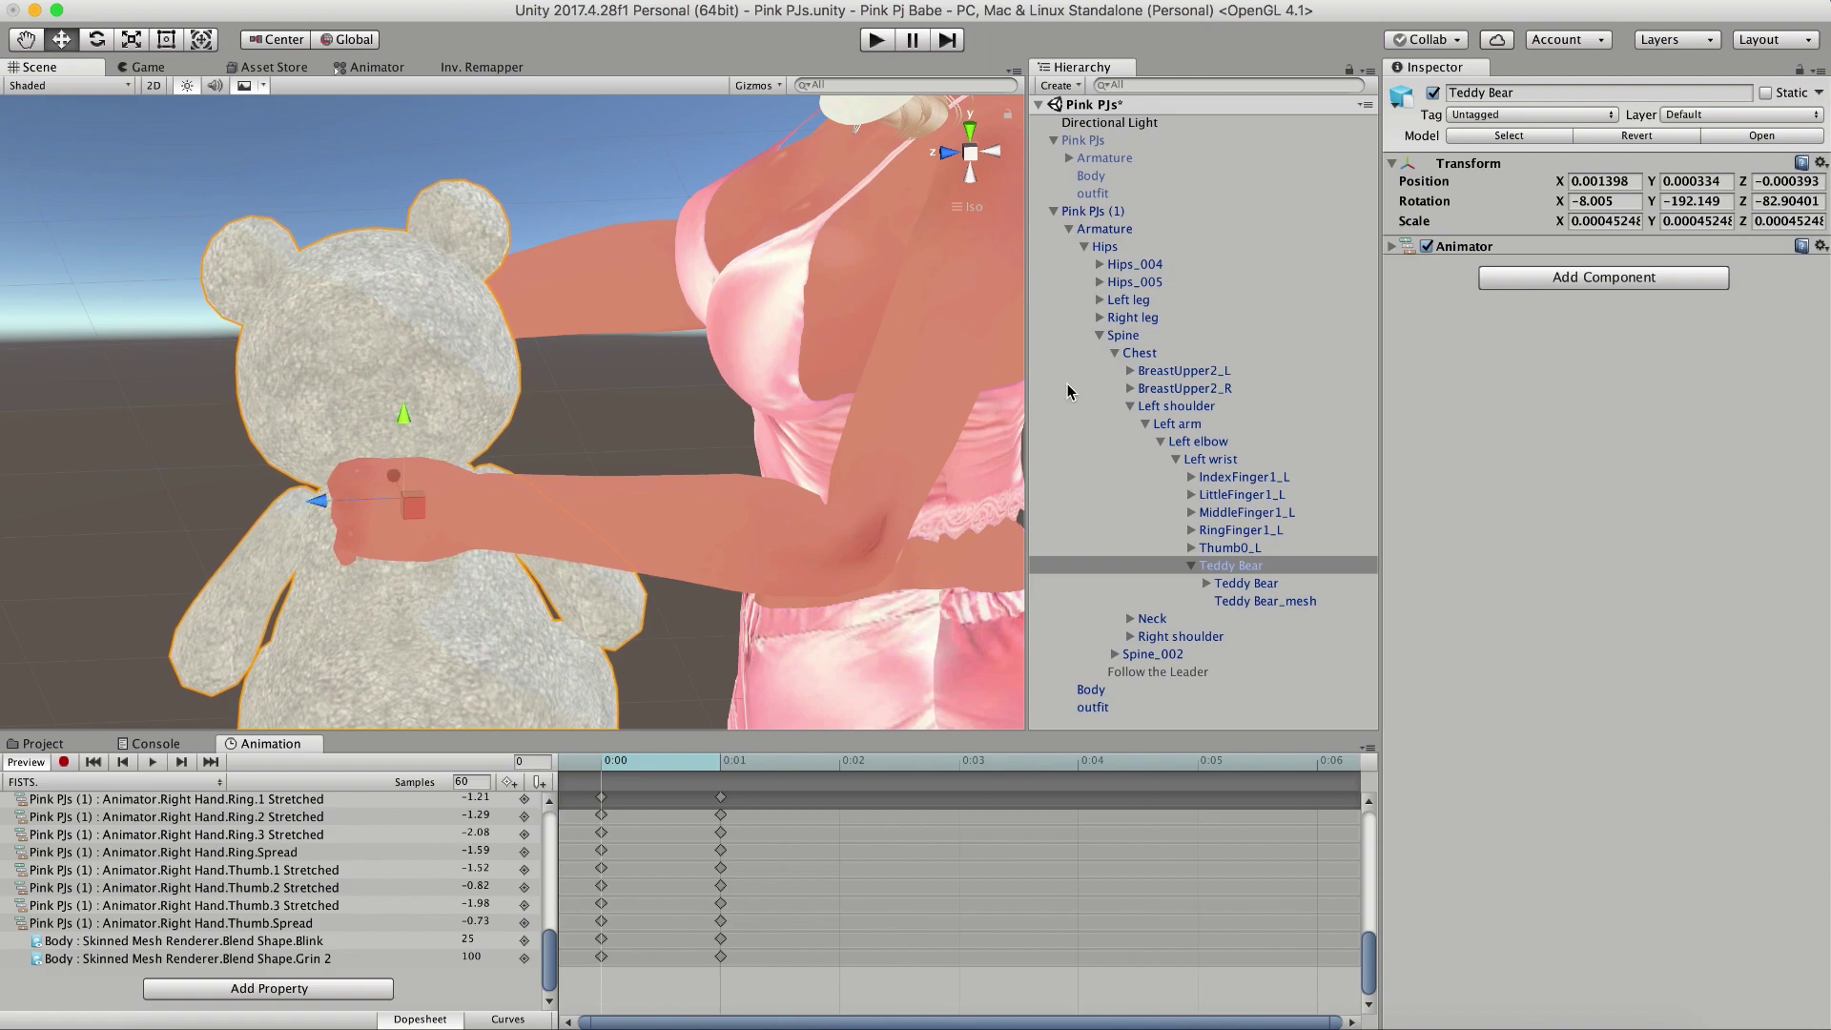
- Copy the Transform of the duplicate's teddy bear and paste its values onto the teddy bear in the original Pink PJs
click(1820, 163)
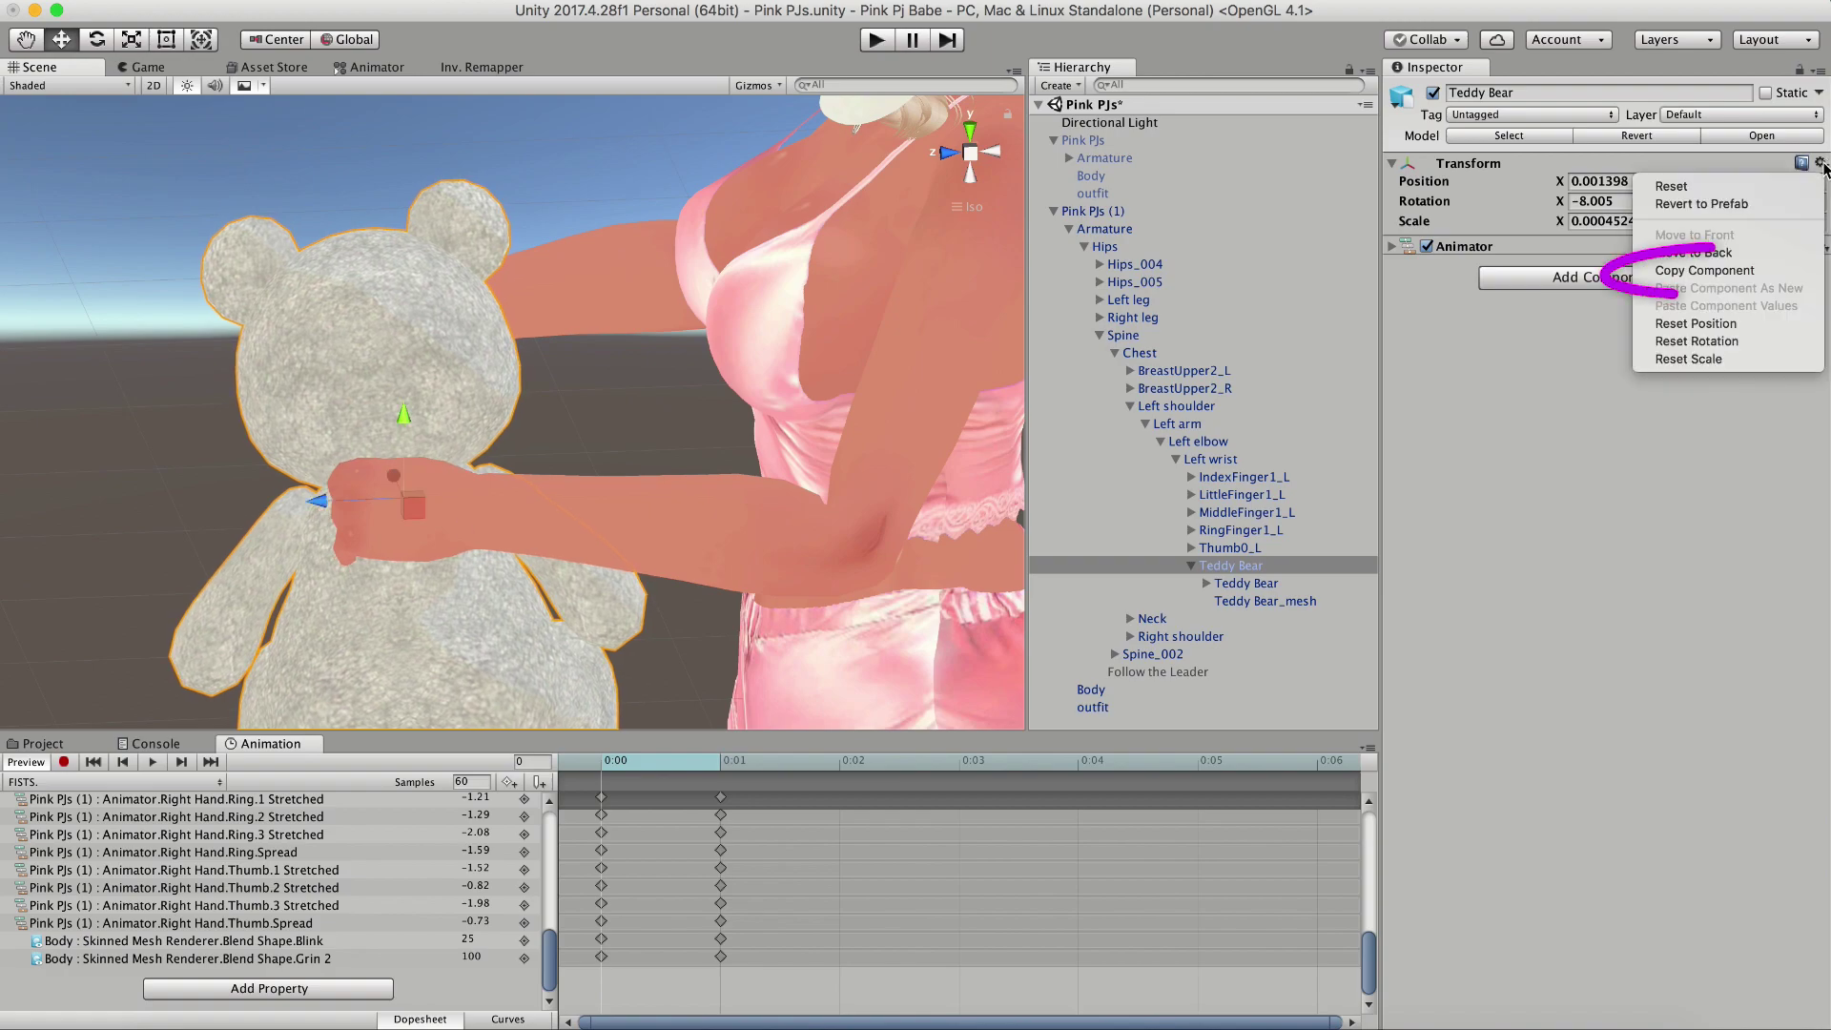
click(1704, 271)
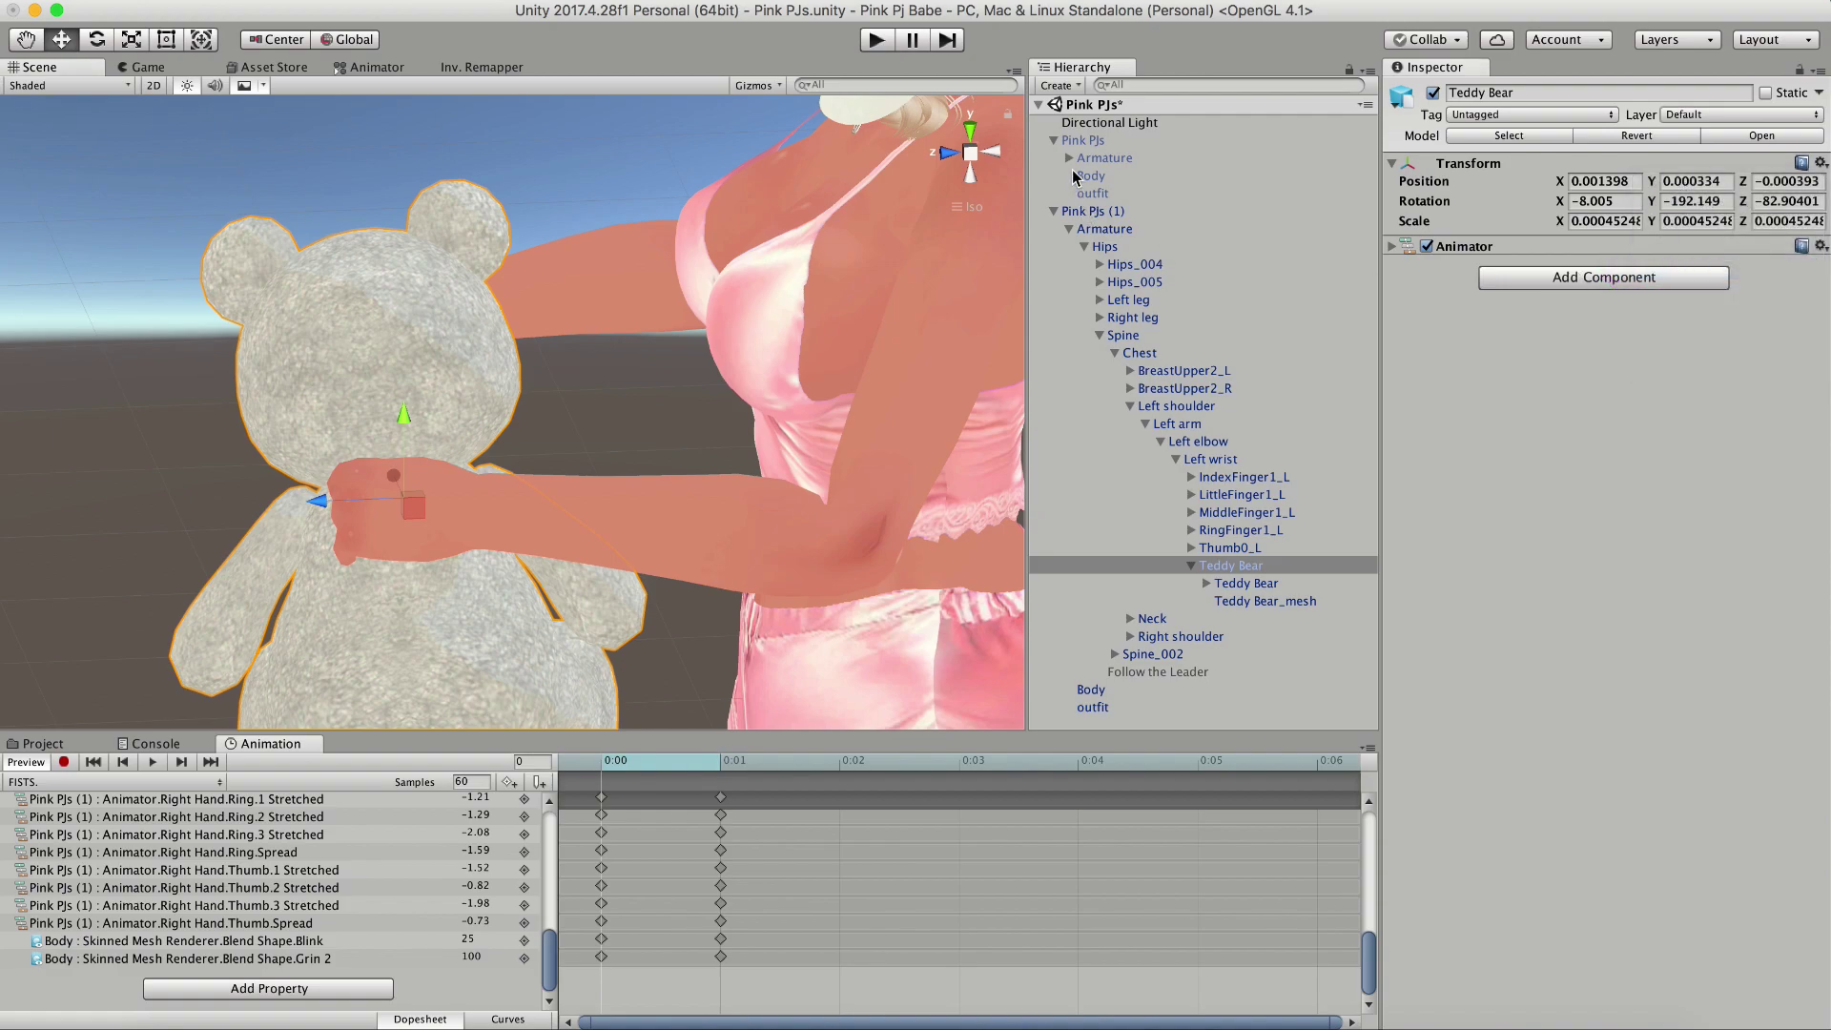
click(1068, 158)
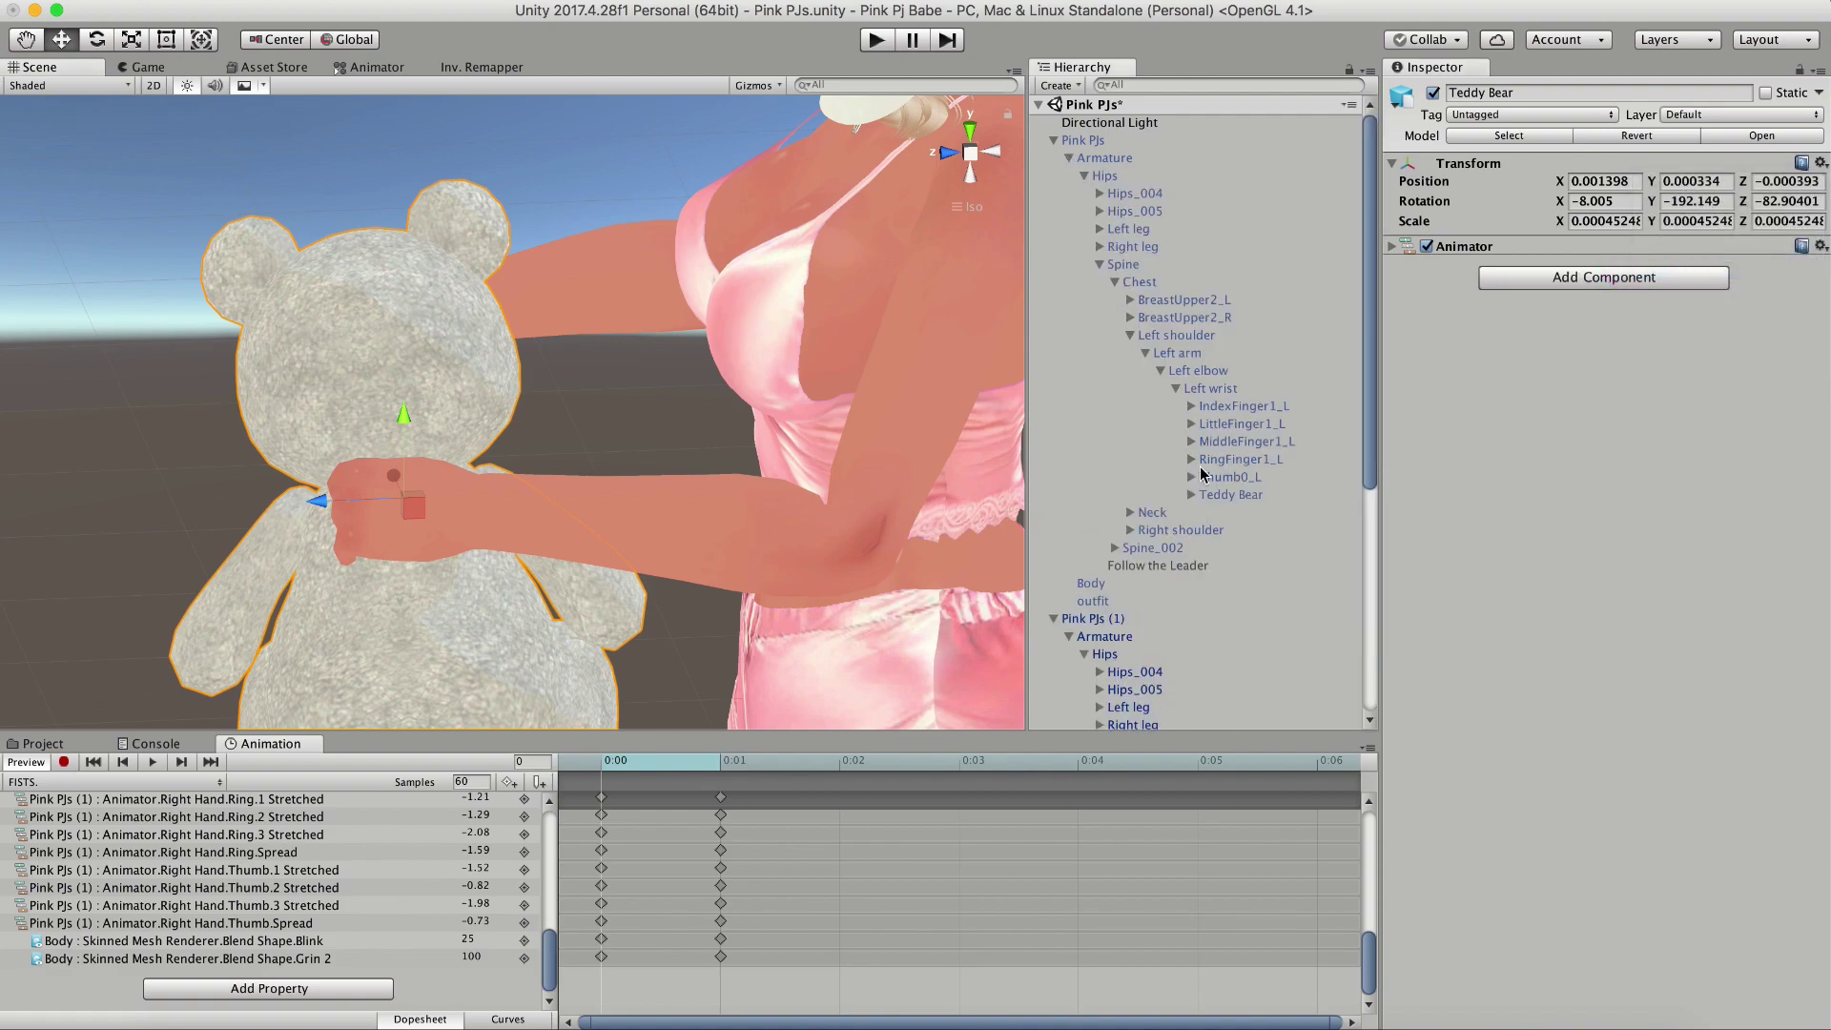
click(1232, 494)
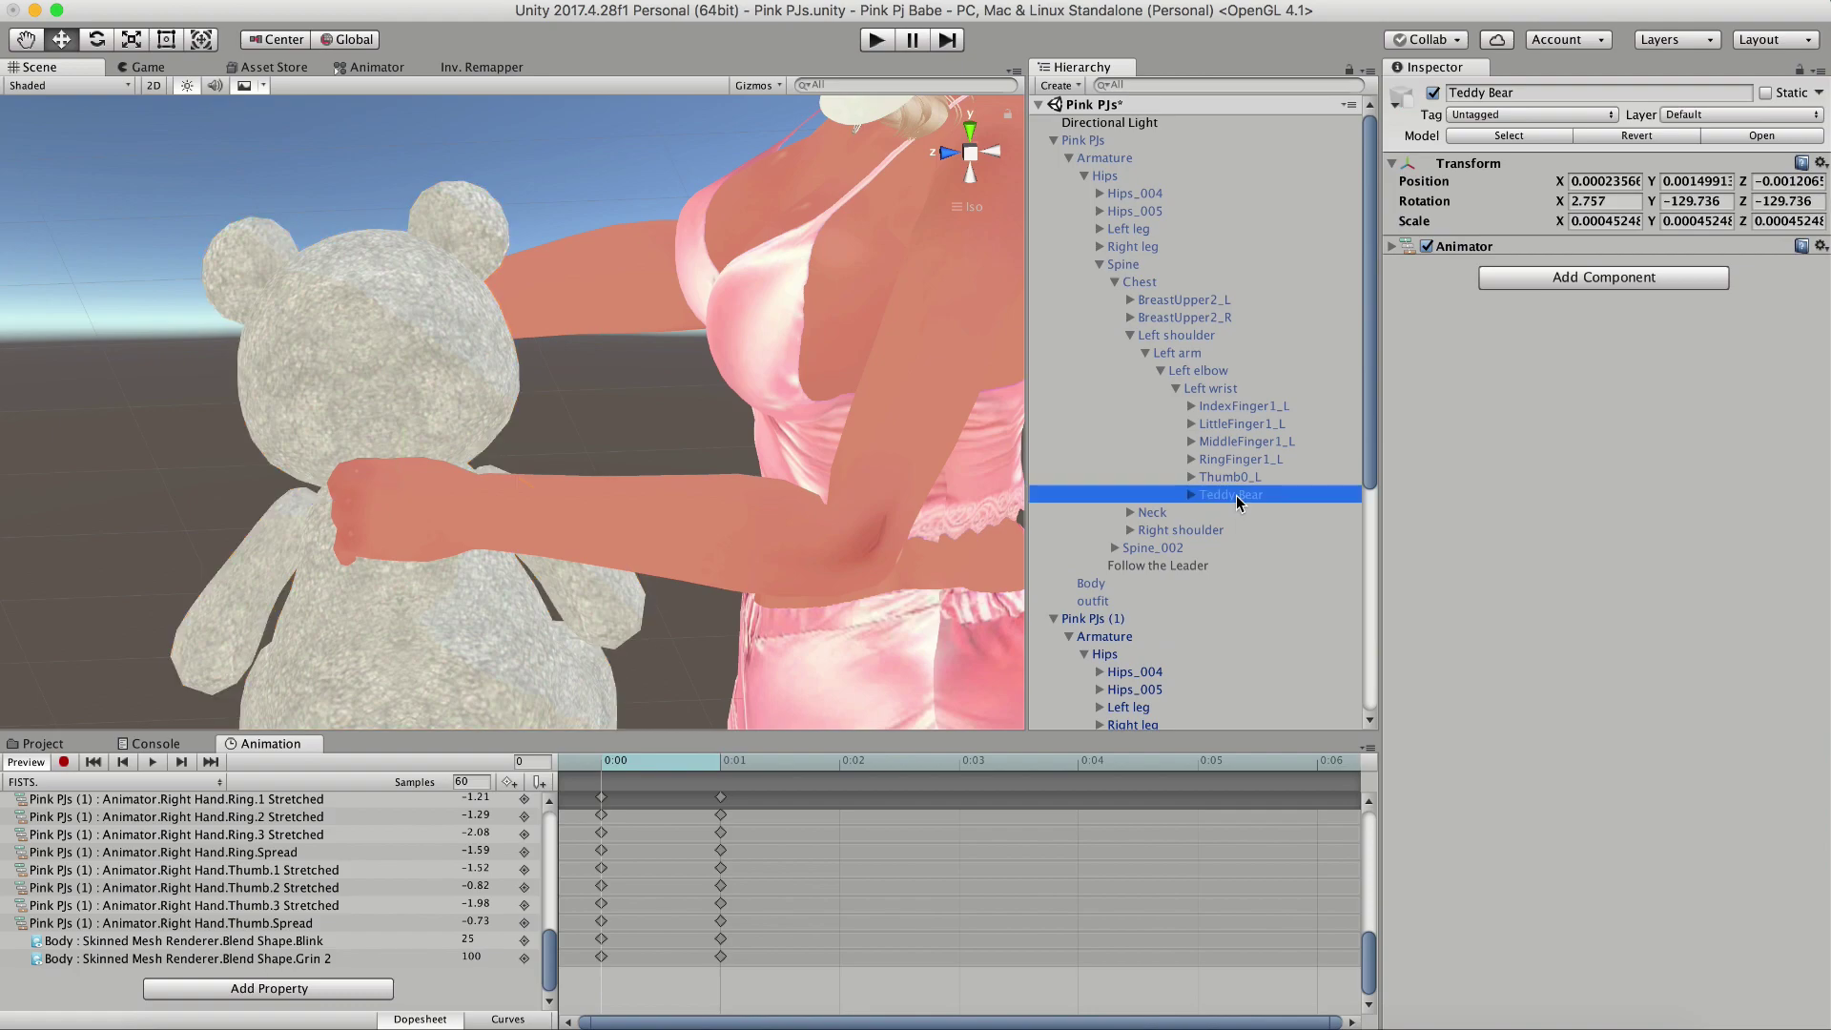
click(1821, 163)
click(1725, 307)
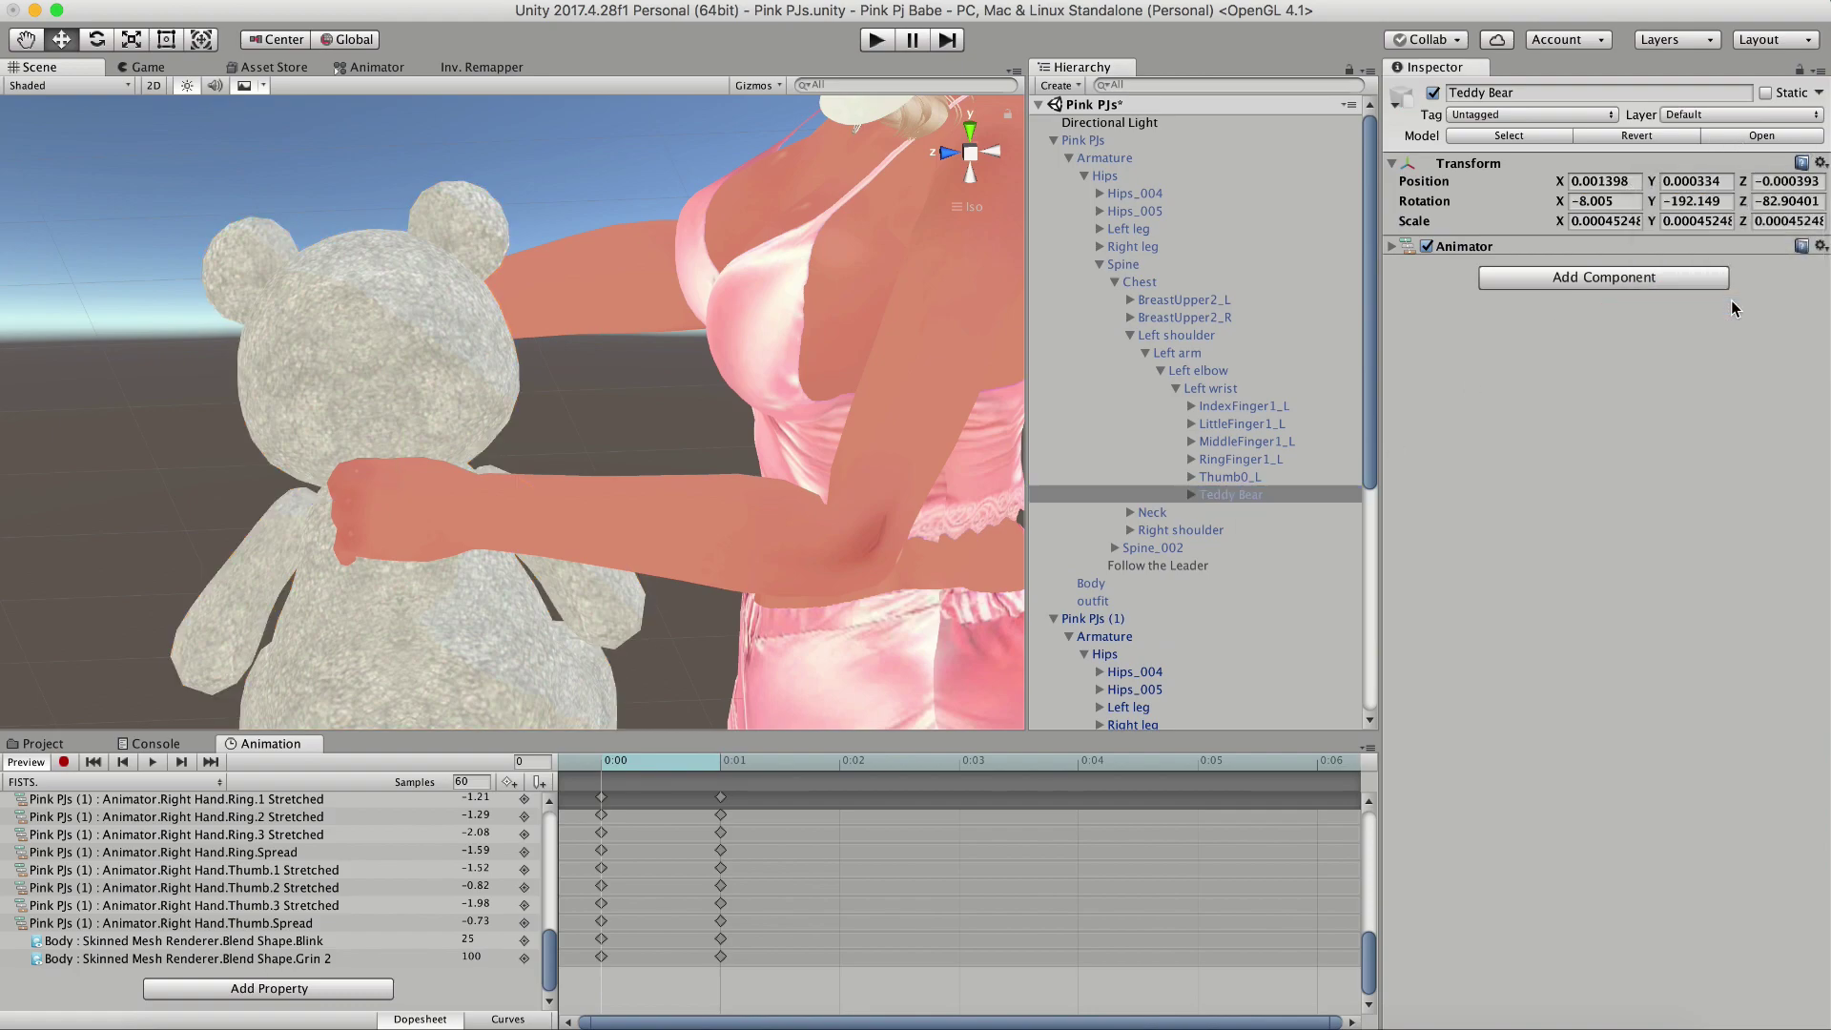
click(1394, 164)
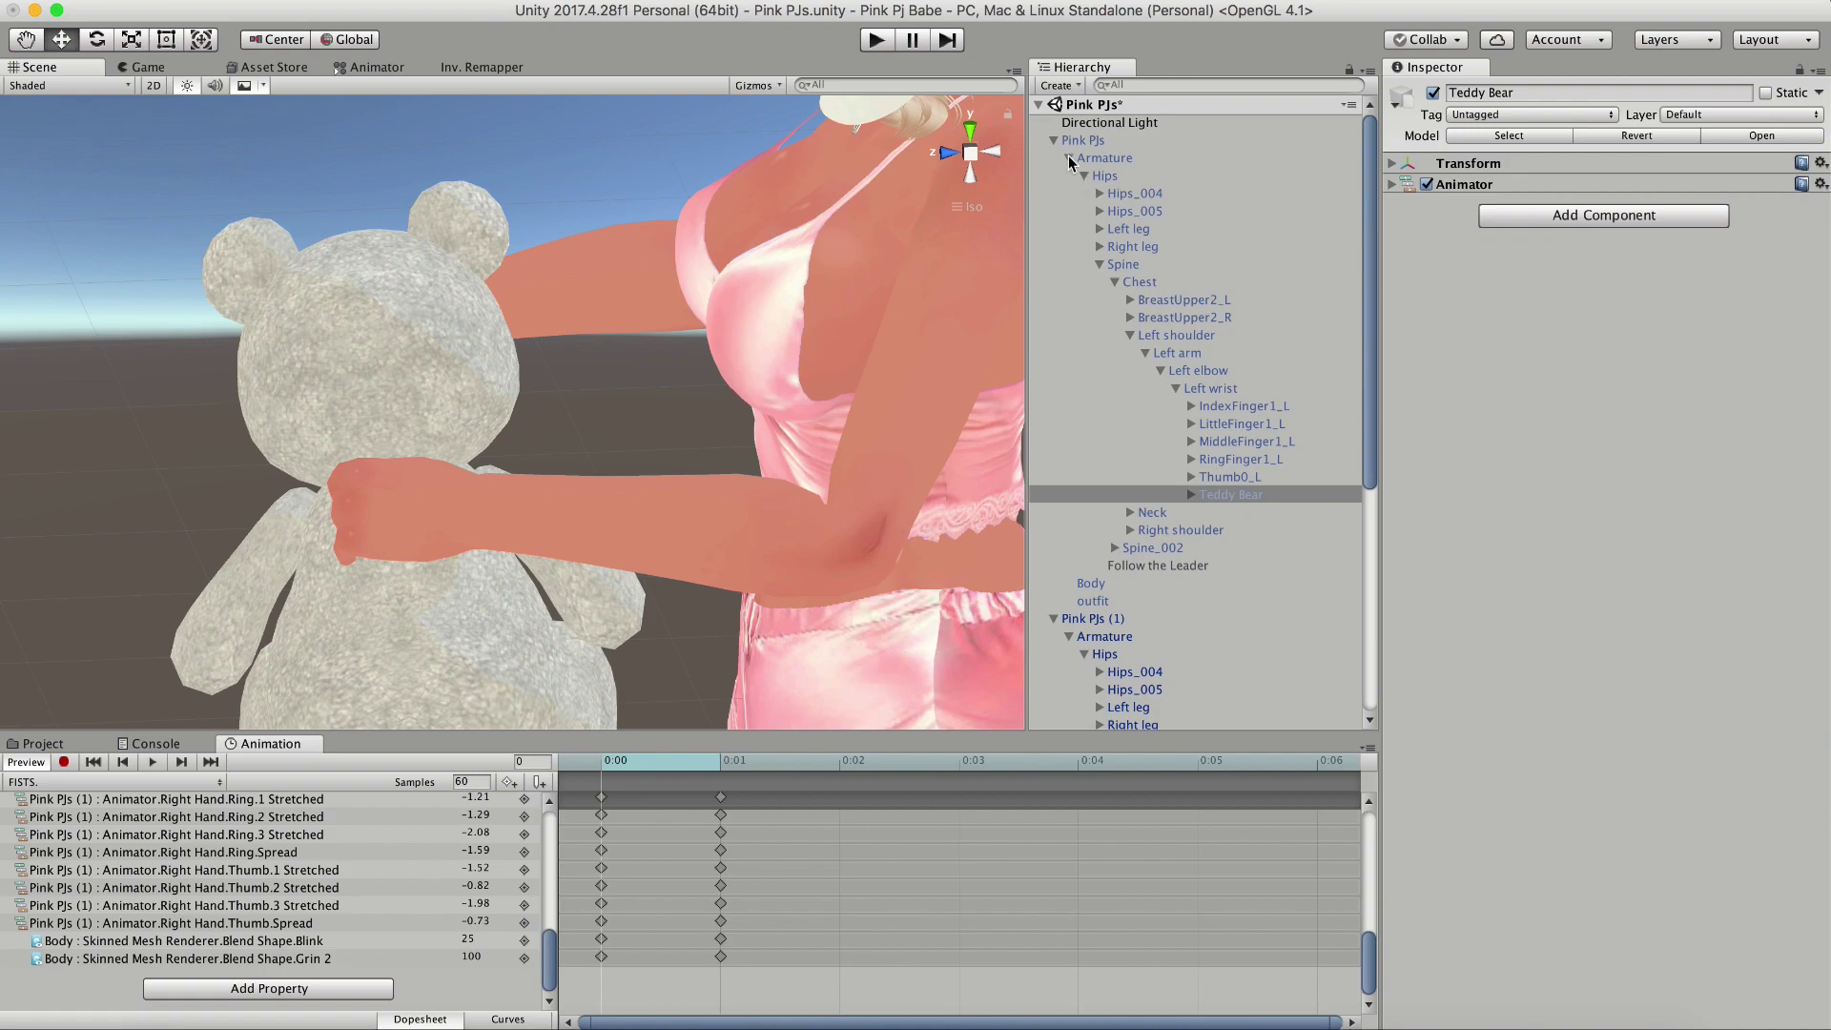
click(1069, 160)
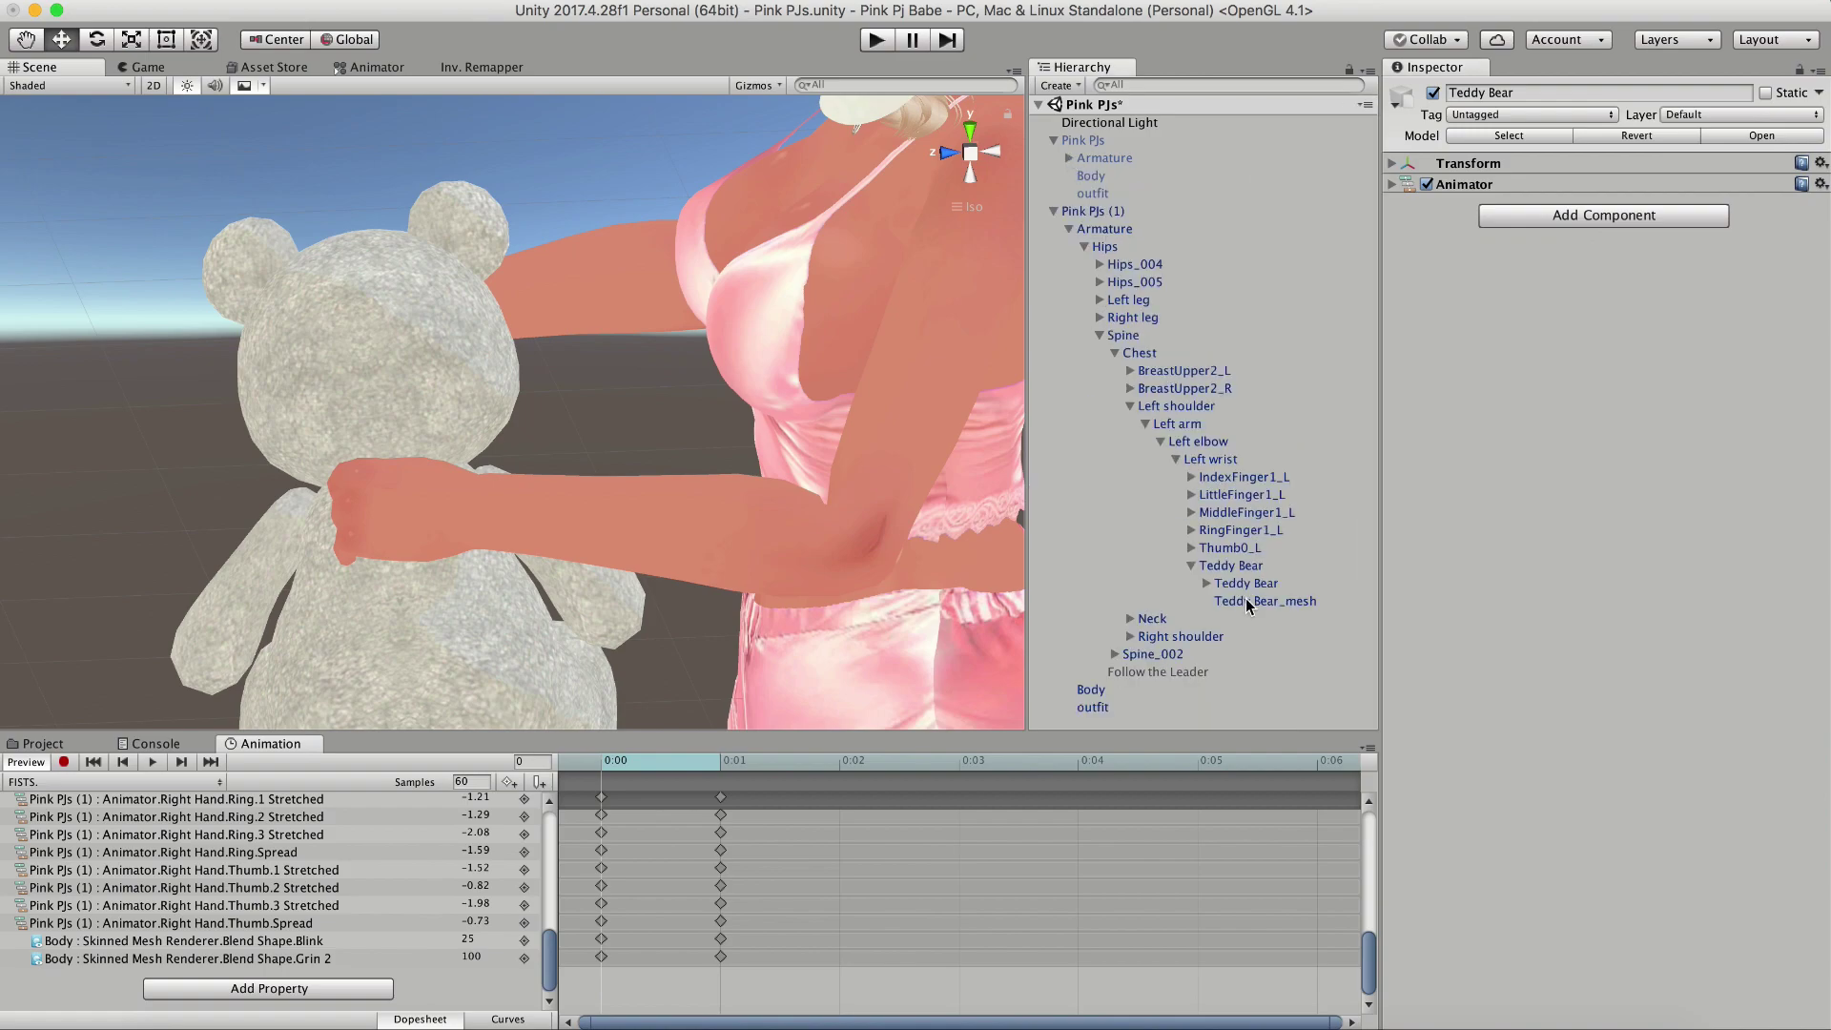
- Open the duplicate's left index and middle fingers in the FISTS. animation, setting their stretches to 0.01, 0.46, 1.36 and 0.06, 0.33, 1.38
click(1232, 567)
right_drag(647, 410, 1319, 324)
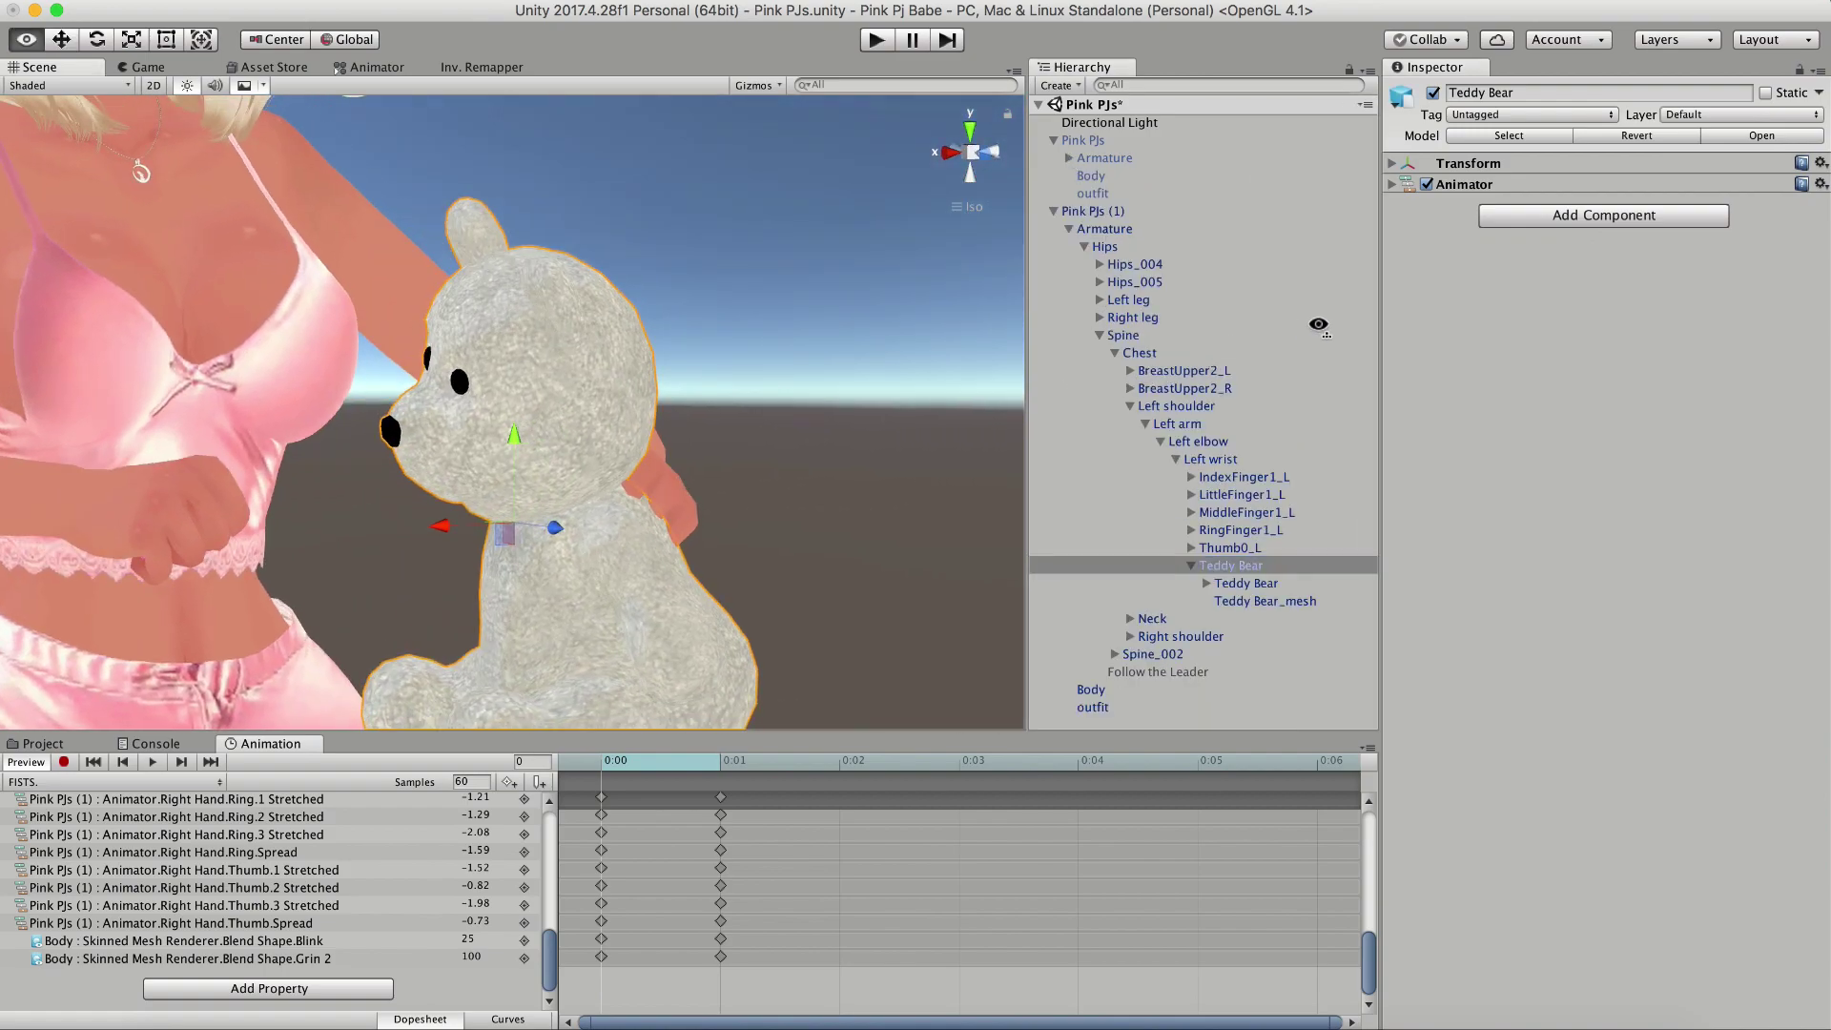
scroll(592, 374, down, 3)
scroll(383, 885, up, 2)
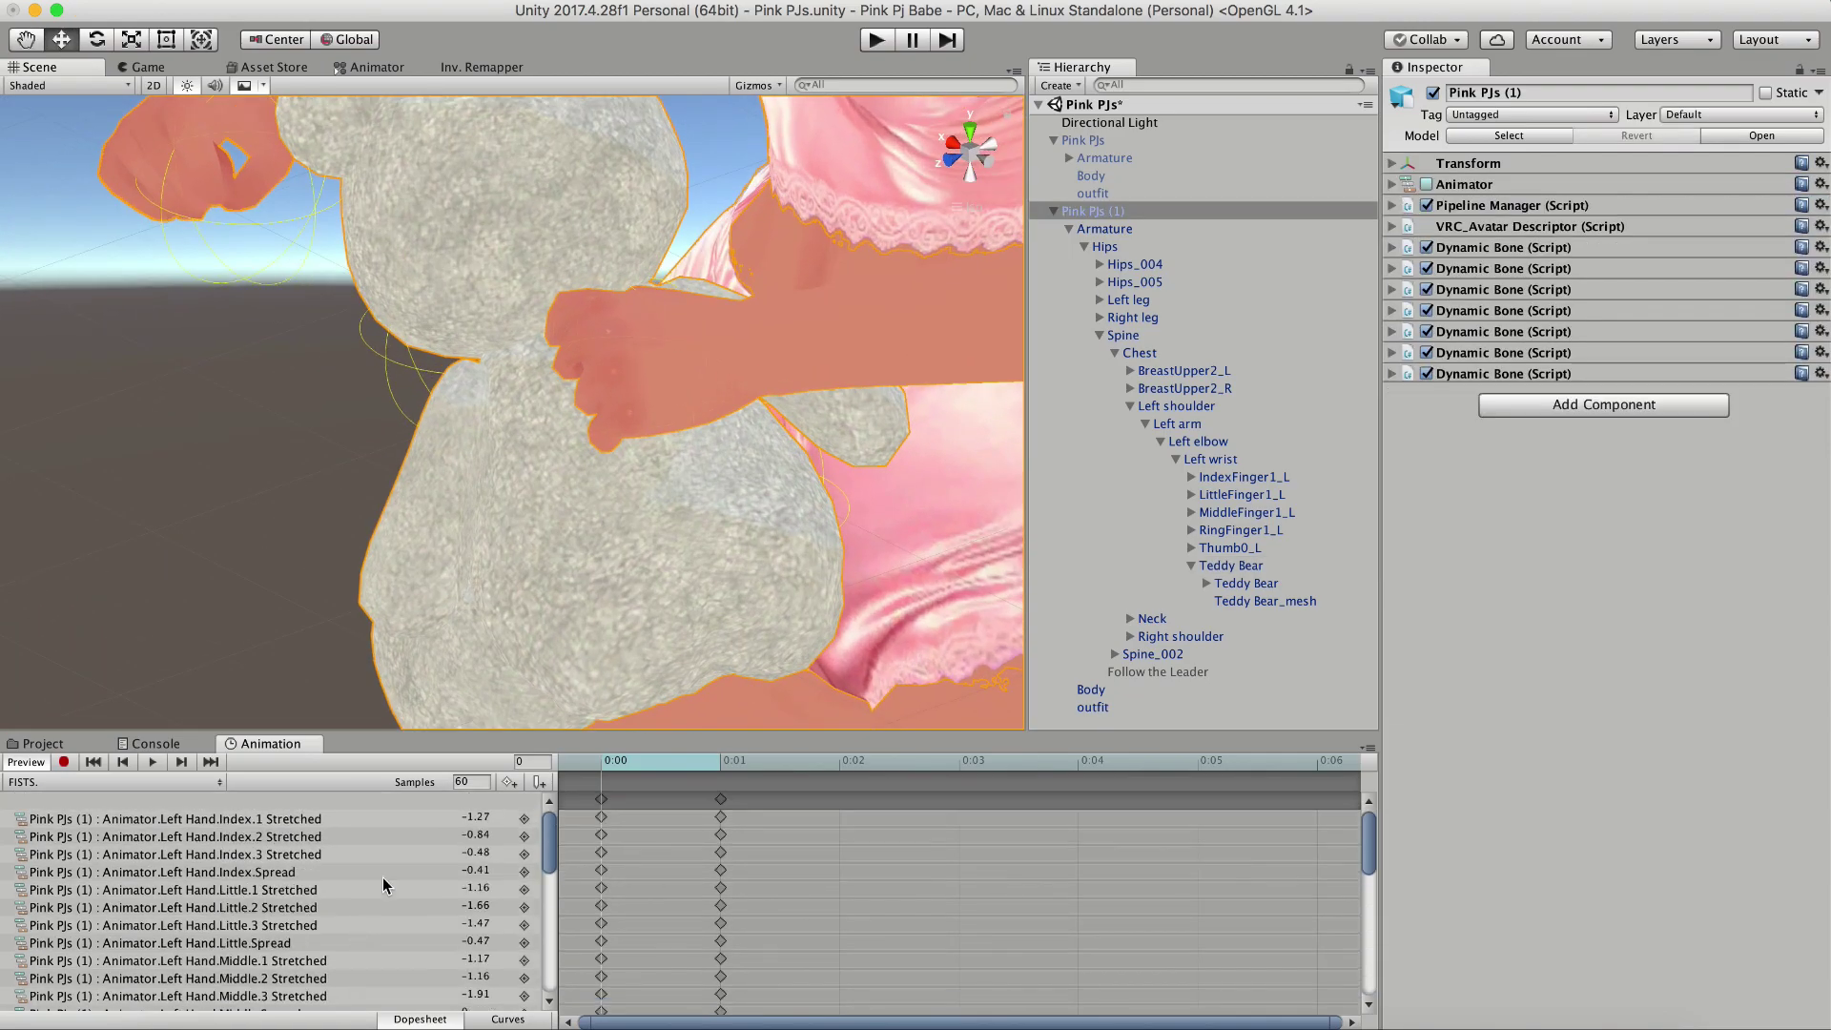
mouse_move(456, 818)
mouse_down()
mouse_move(494, 819)
mouse_move(491, 835)
mouse_up()
drag(456, 853, 501, 852)
drag(456, 818, 473, 817)
scroll(473, 905, down, 1)
drag(461, 950, 491, 948)
drag(461, 966, 505, 982)
mouse_move(575, 448)
right_down()
mouse_move(581, 274)
mouse_move(572, 464)
right_up()
scroll(319, 899, down, 3)
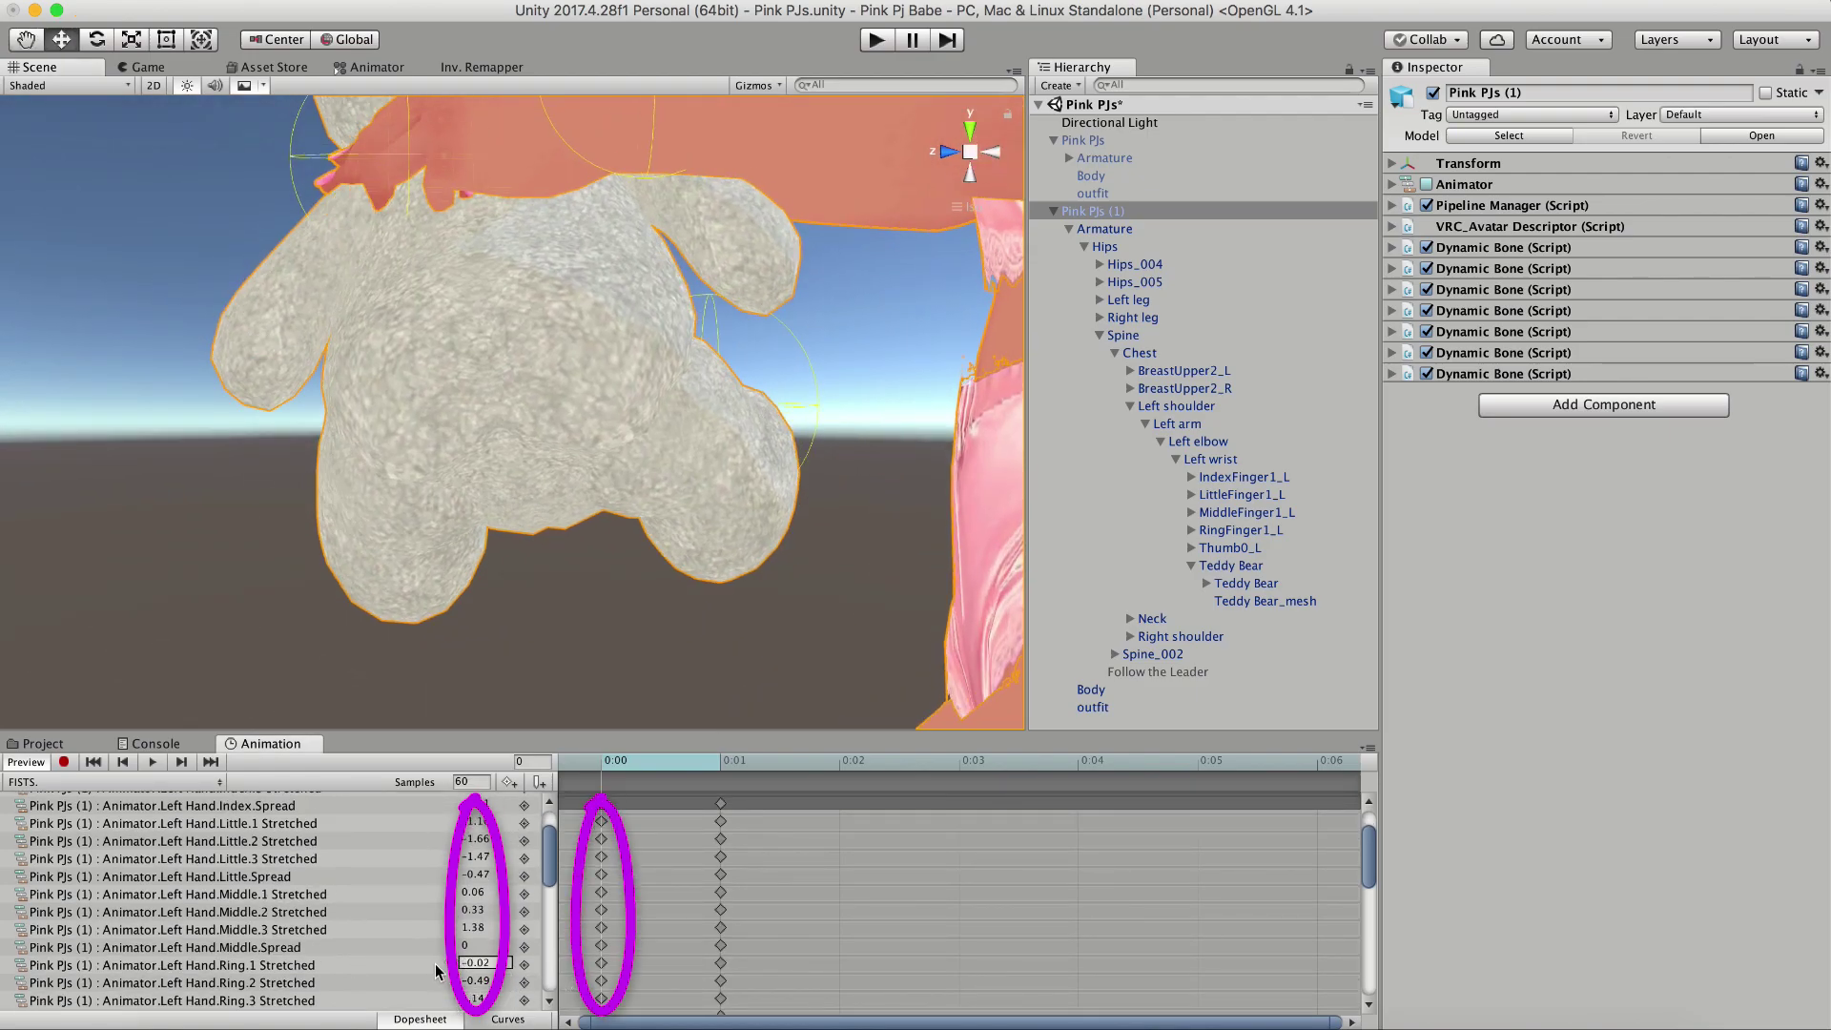
- Relax the left ring and little fingers around the bear, setting their stretches to -0.02, 0.69, 1.14 and -0.14, 0.92, 0.53
alt+drag(353, 562, 391, 559)
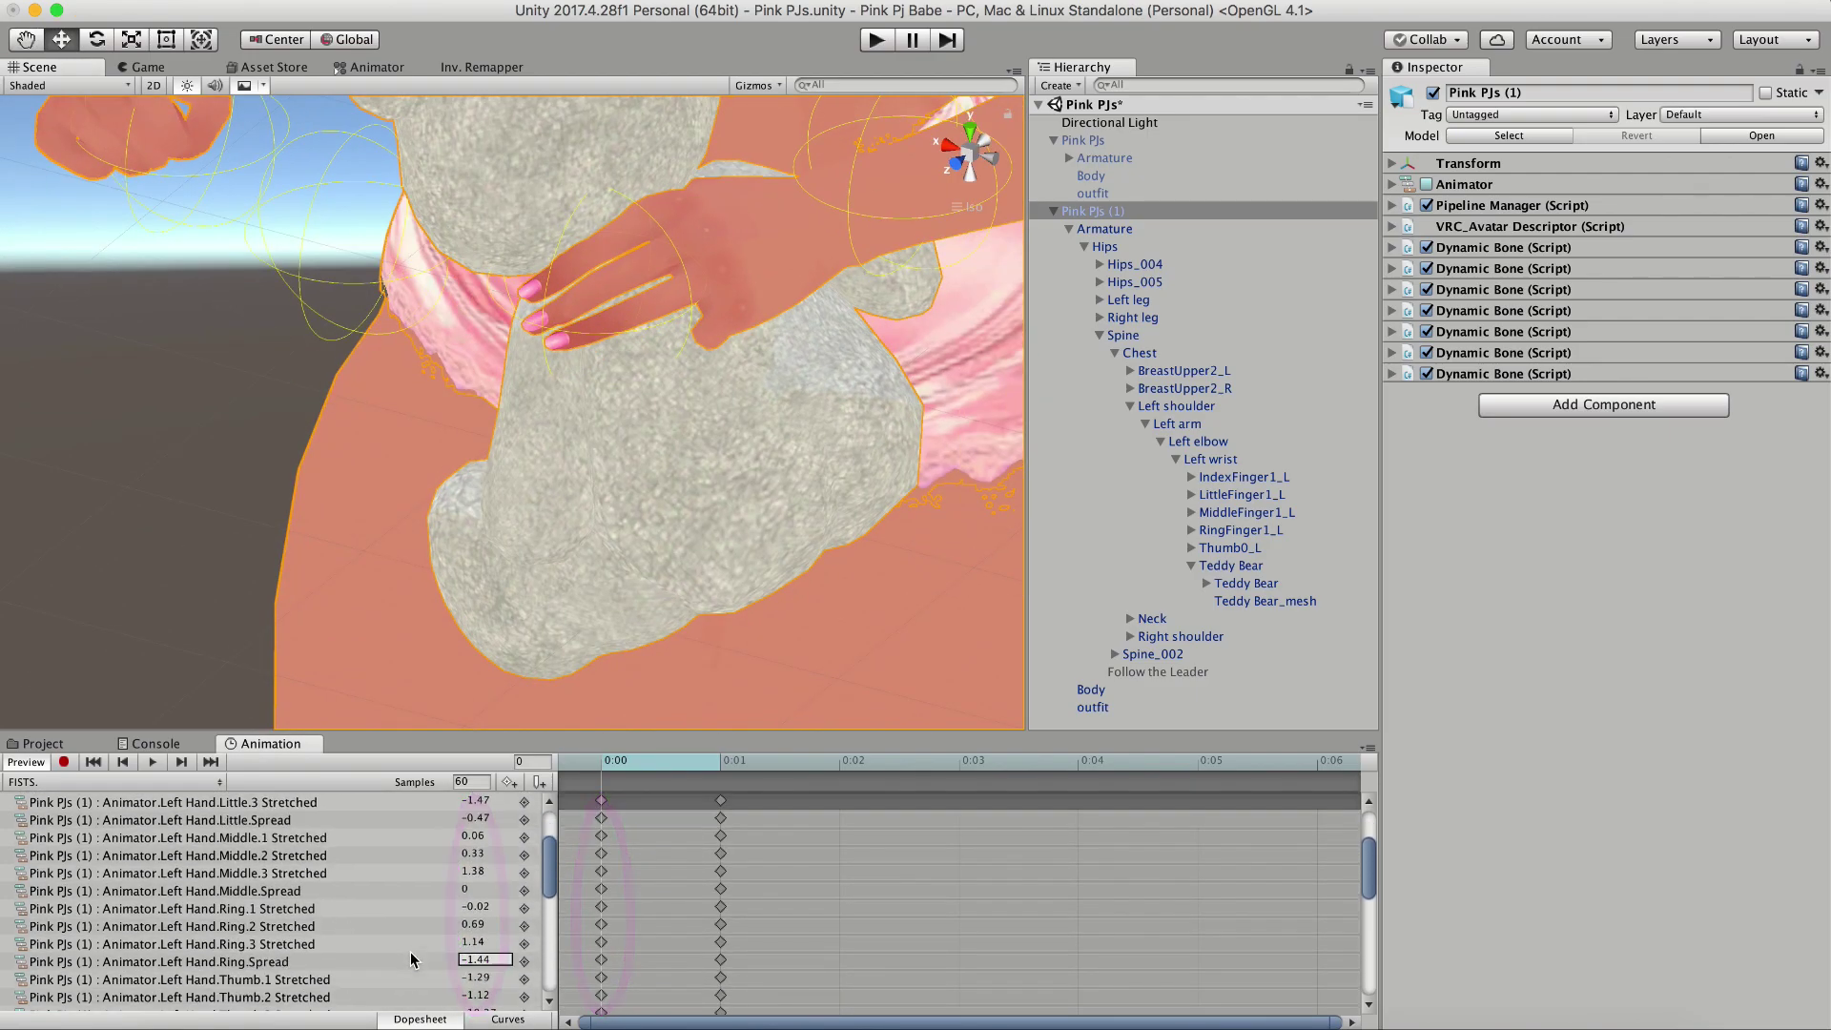
click(474, 837)
text(0.63)
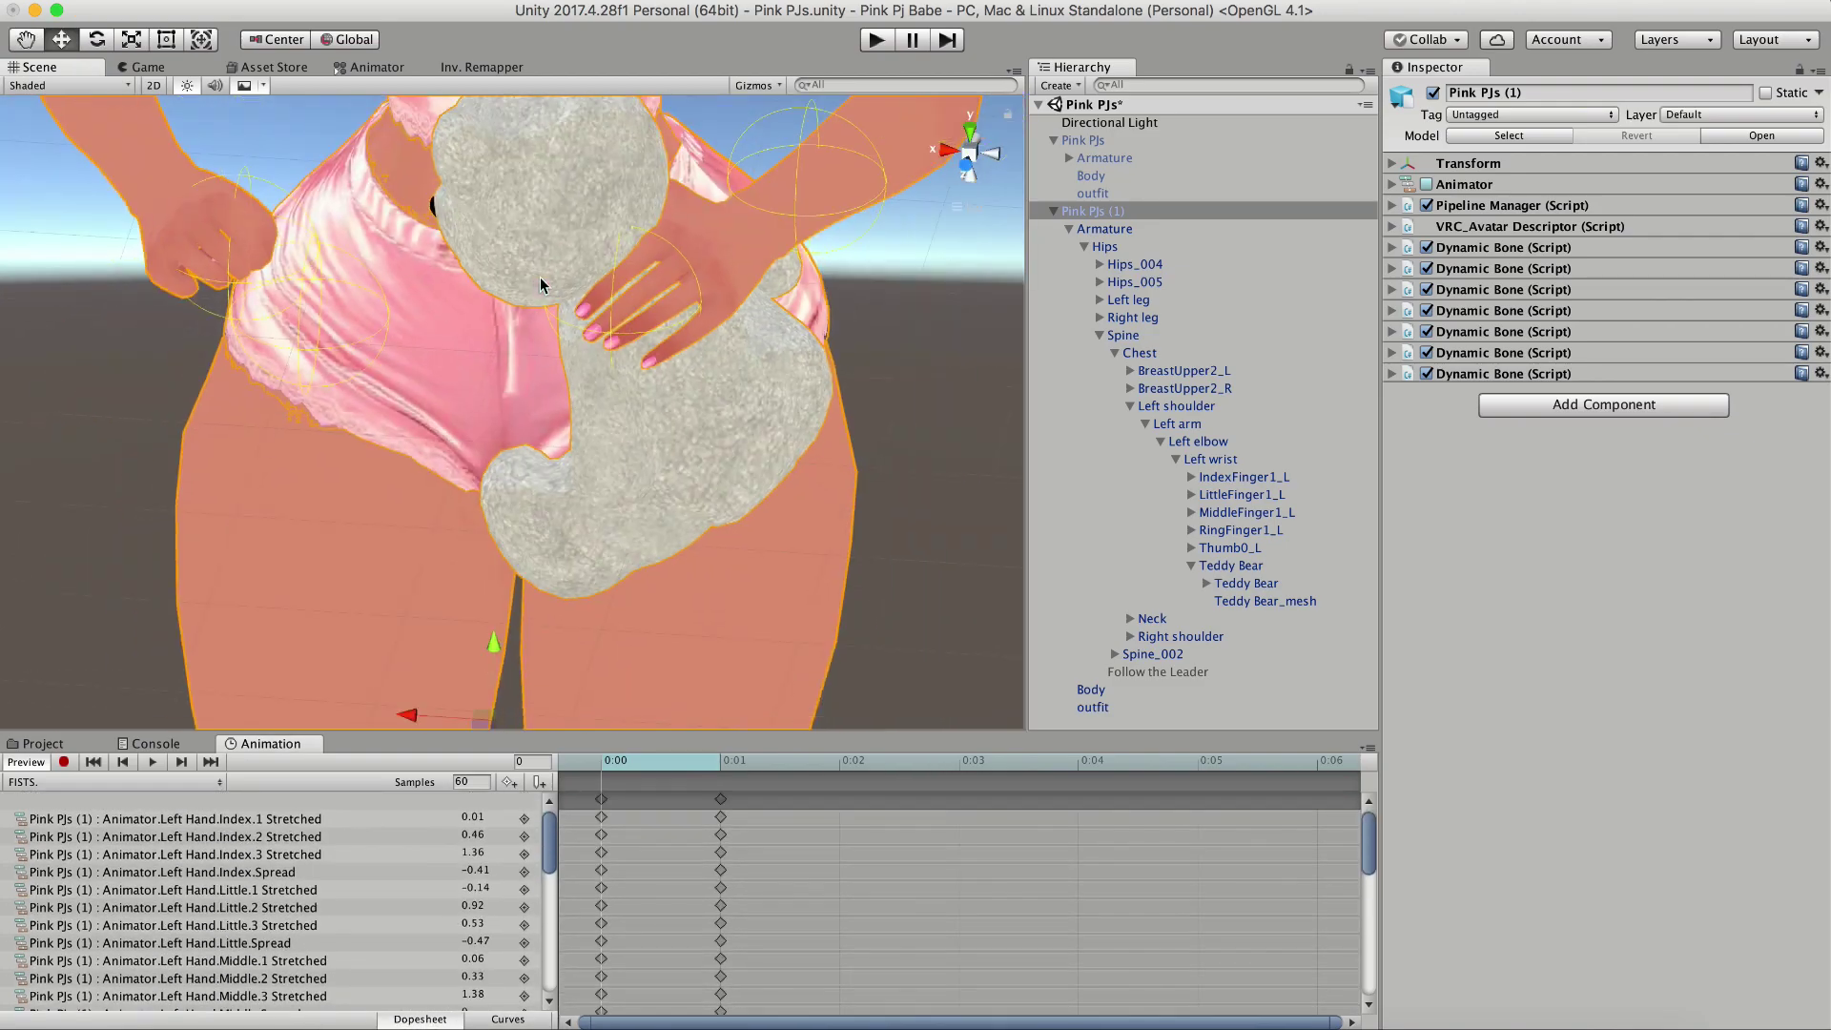
- Begin adding a property to the FISTS. animation, expanding the avatar's Armature, Hips, Spine and Chest in the property list
alt+drag(540, 276, 398, 719)
scroll(369, 936, down, 8)
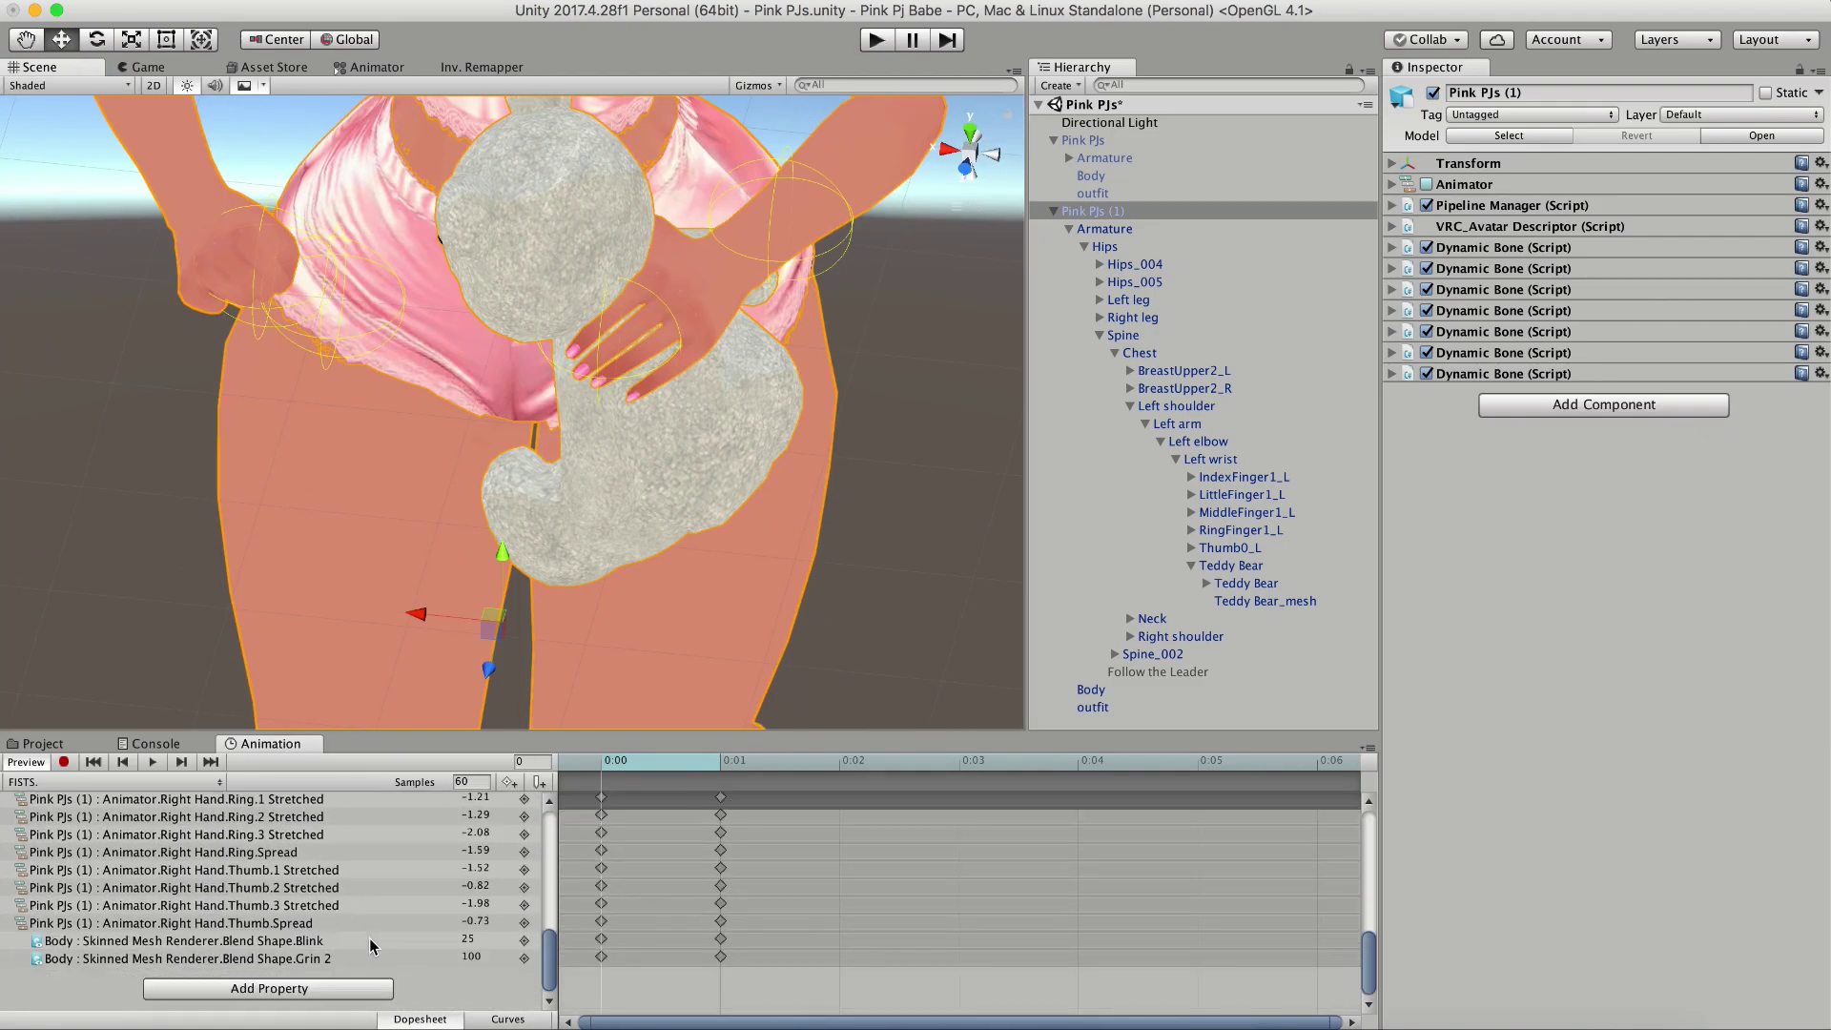
click(268, 988)
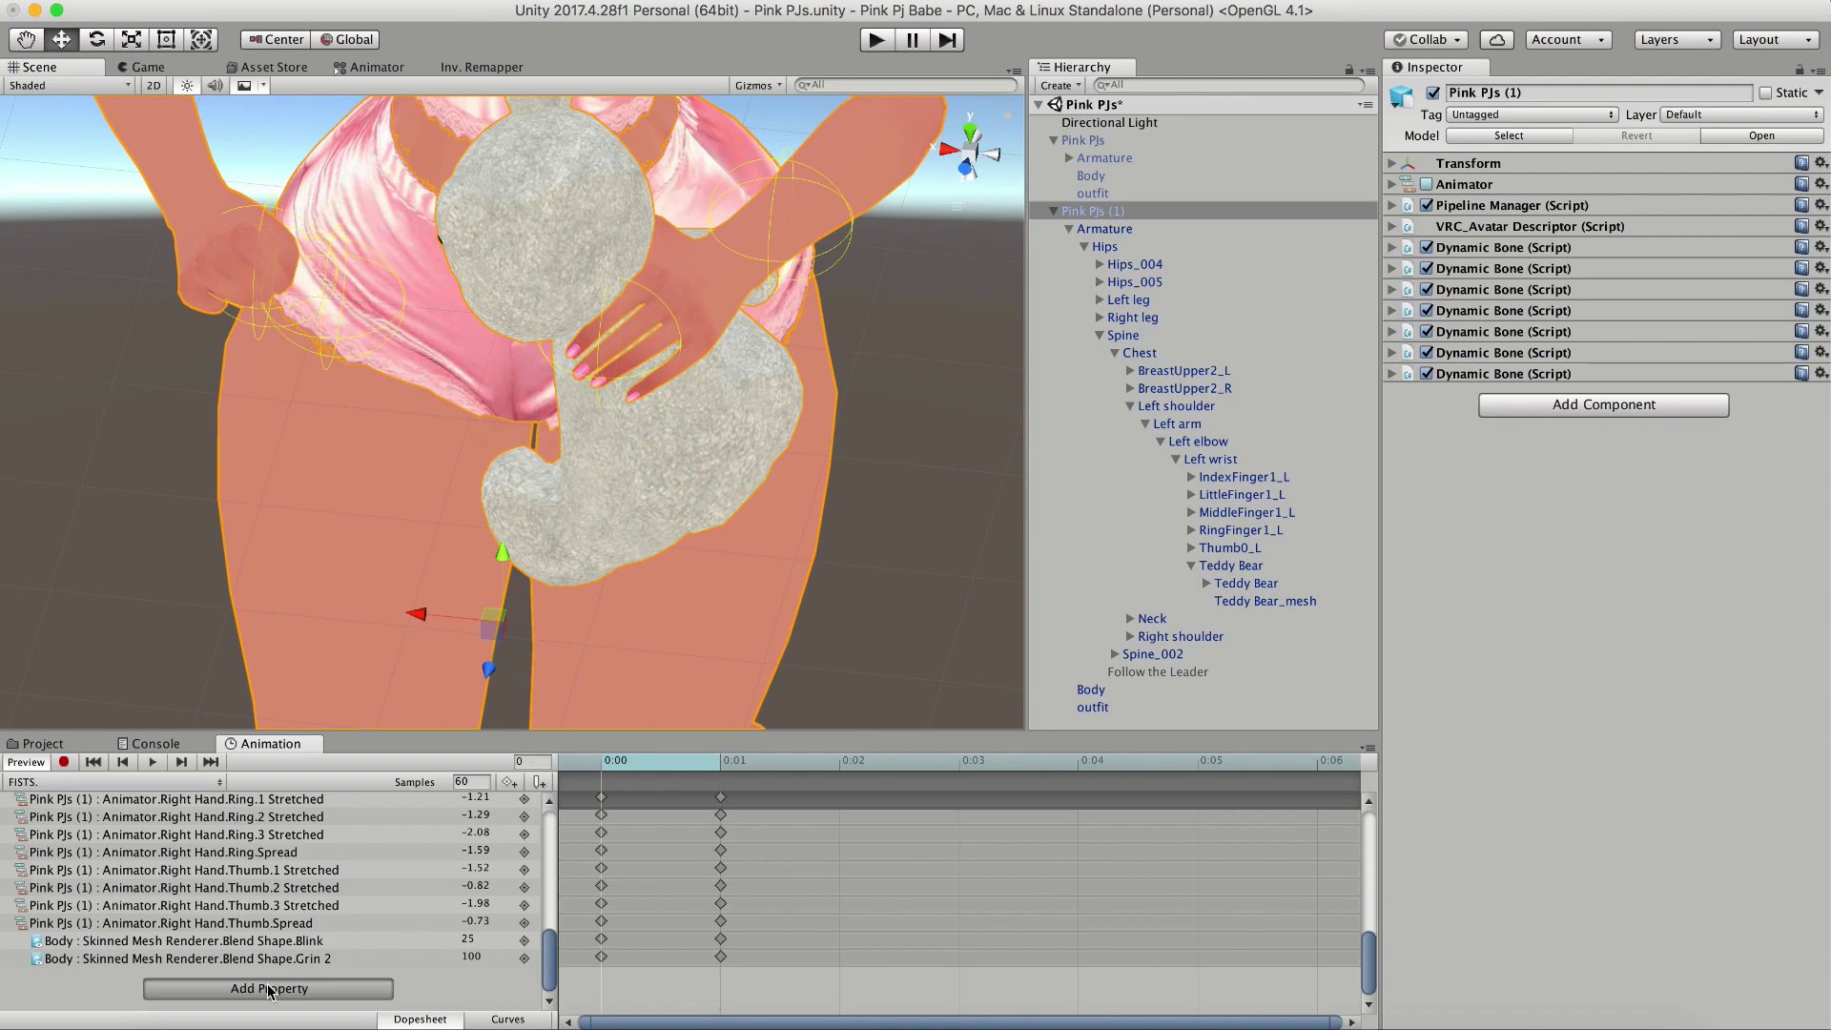
click(404, 867)
click(420, 920)
scroll(426, 961, down, 3)
click(435, 977)
scroll(444, 968, down, 5)
click(449, 963)
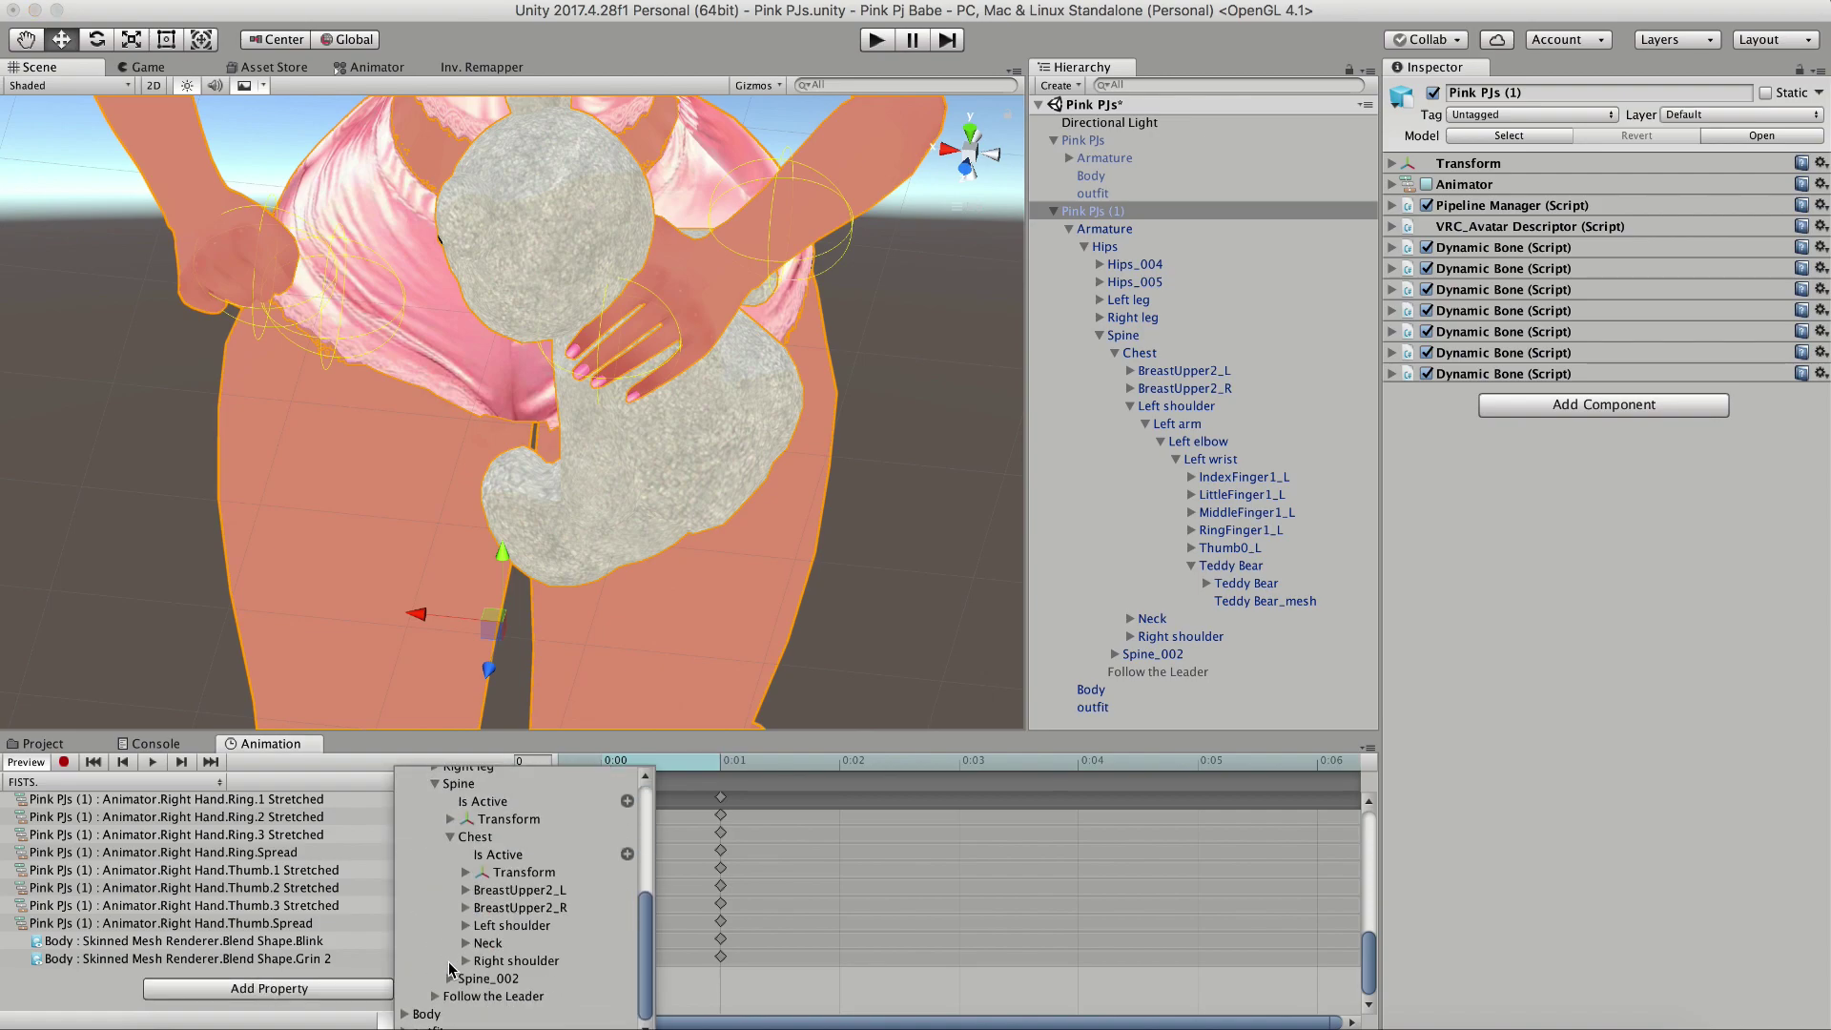
- Add the Teddy Bear's Is Active property, found below Left shoulder, Left arm, Left elbow and Left wrist, to the FISTS. animation
click(464, 925)
scroll(470, 930, down, 5)
click(479, 926)
click(494, 926)
click(509, 925)
scroll(511, 930, down, 3)
click(508, 837)
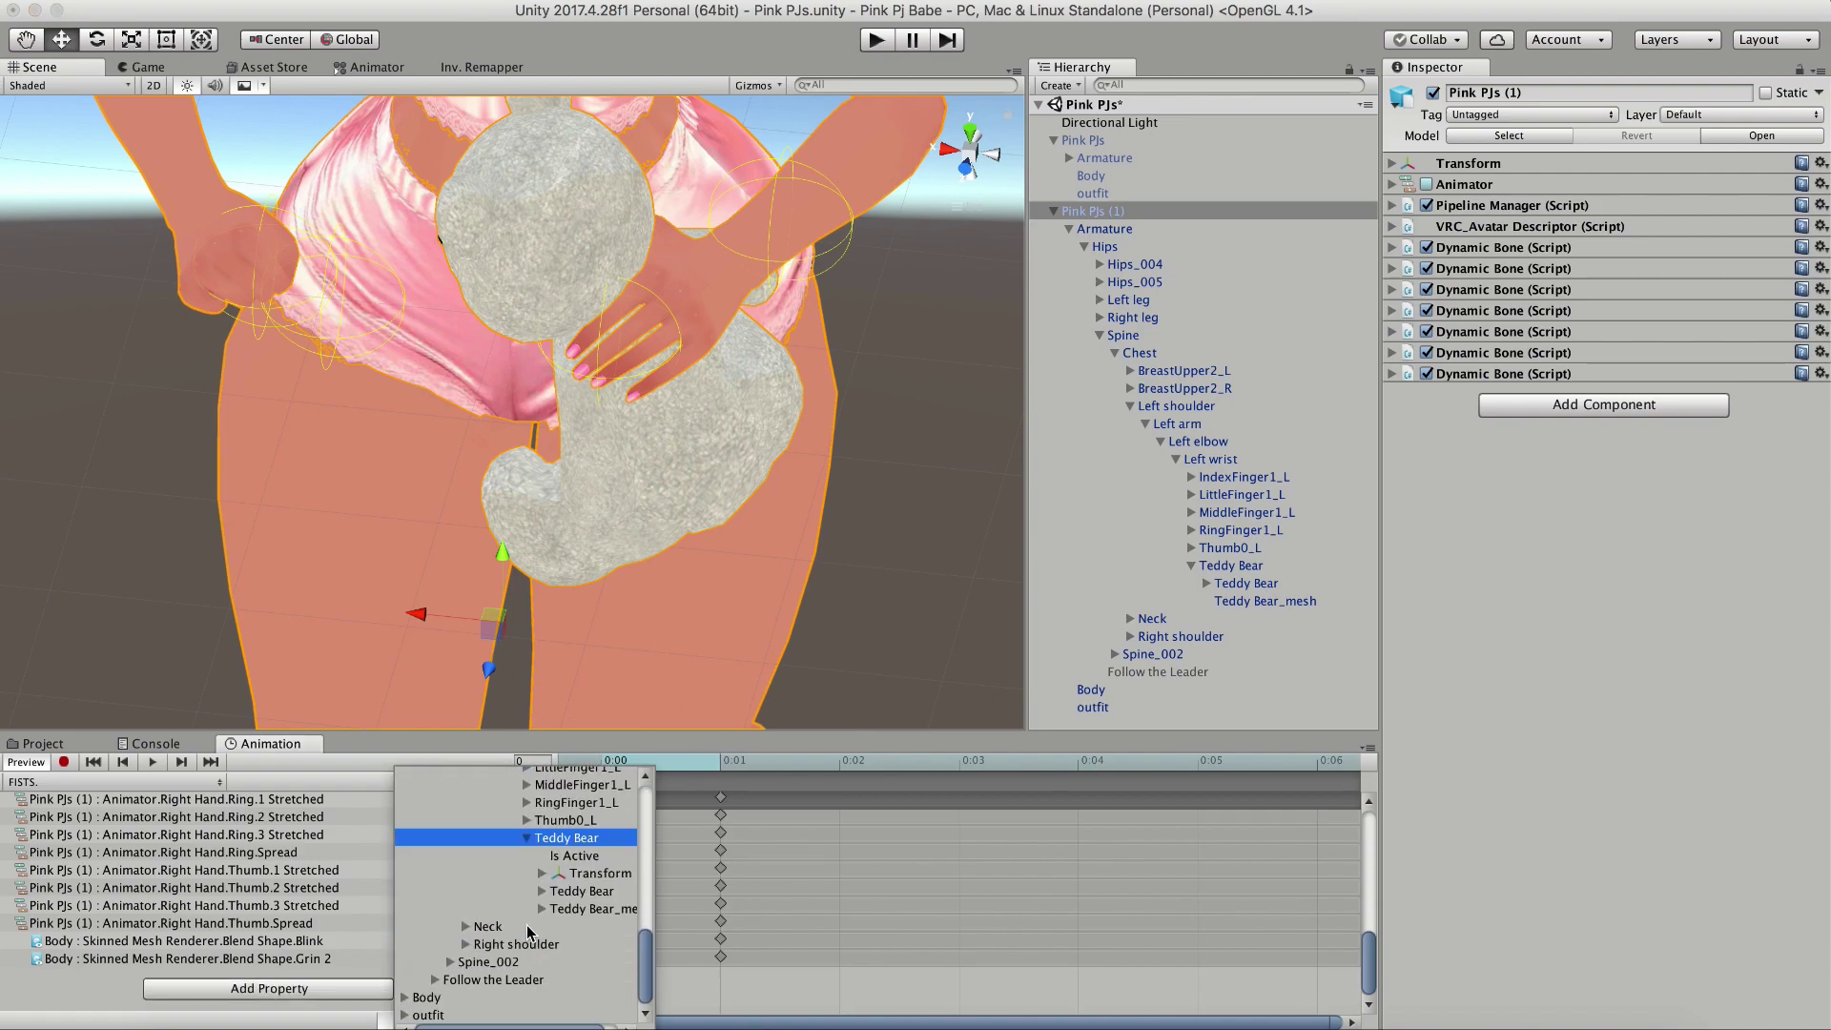
click(628, 856)
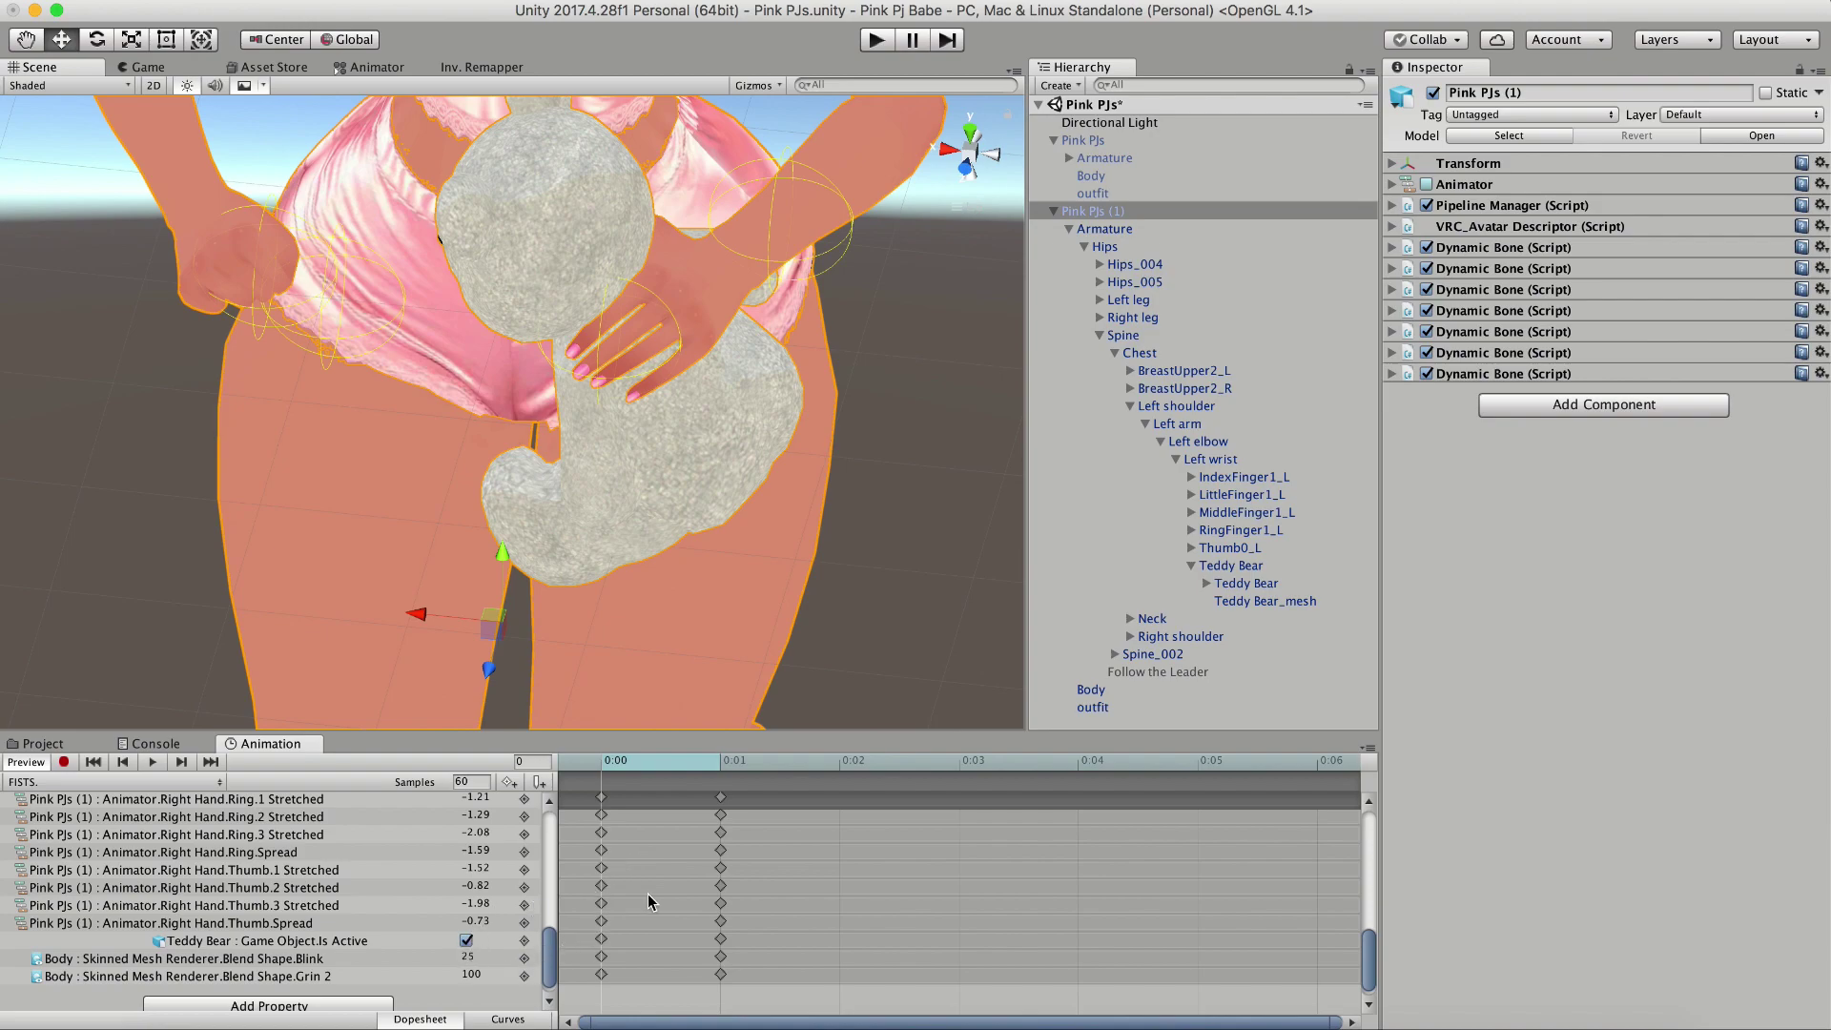
- Select the FISTS. keyframes at 0:00 and at 0:01 in turn, ending on frame 1, and save the scene
drag(620, 1001, 570, 180)
scroll(454, 886, up, 10)
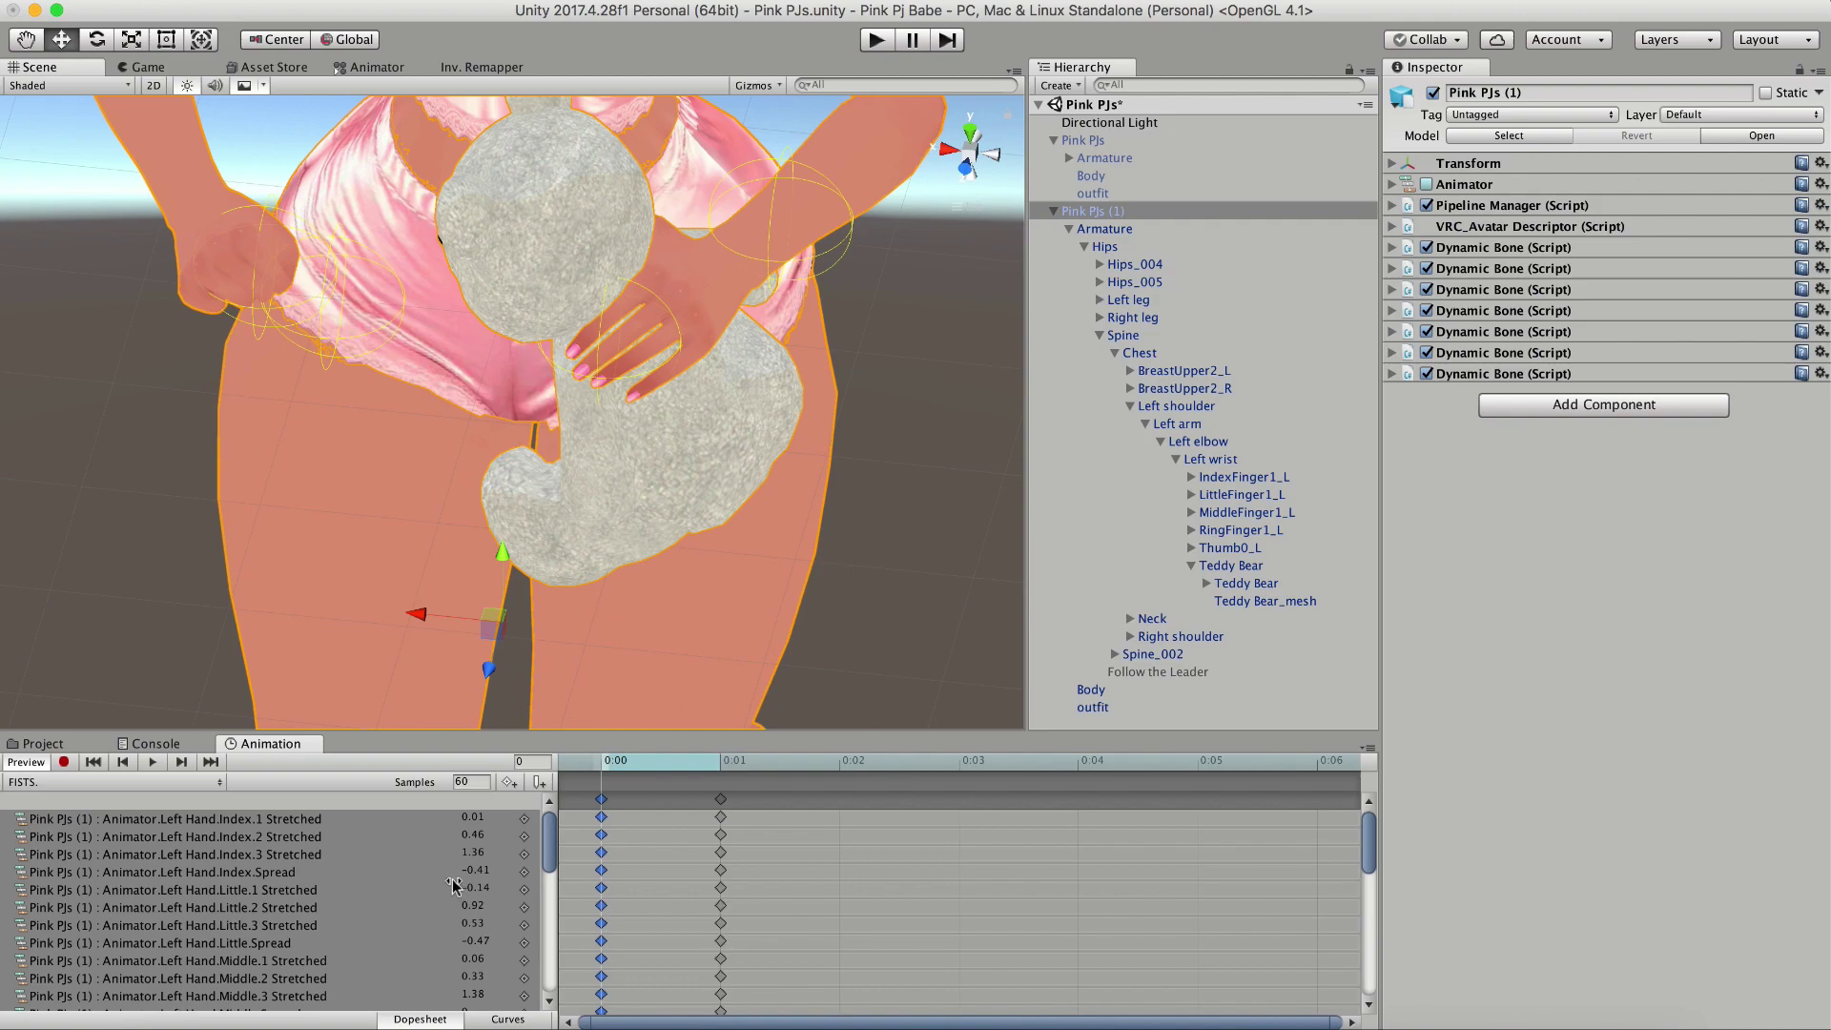
scroll(486, 986, down, 10)
drag(740, 1001, 667, 355)
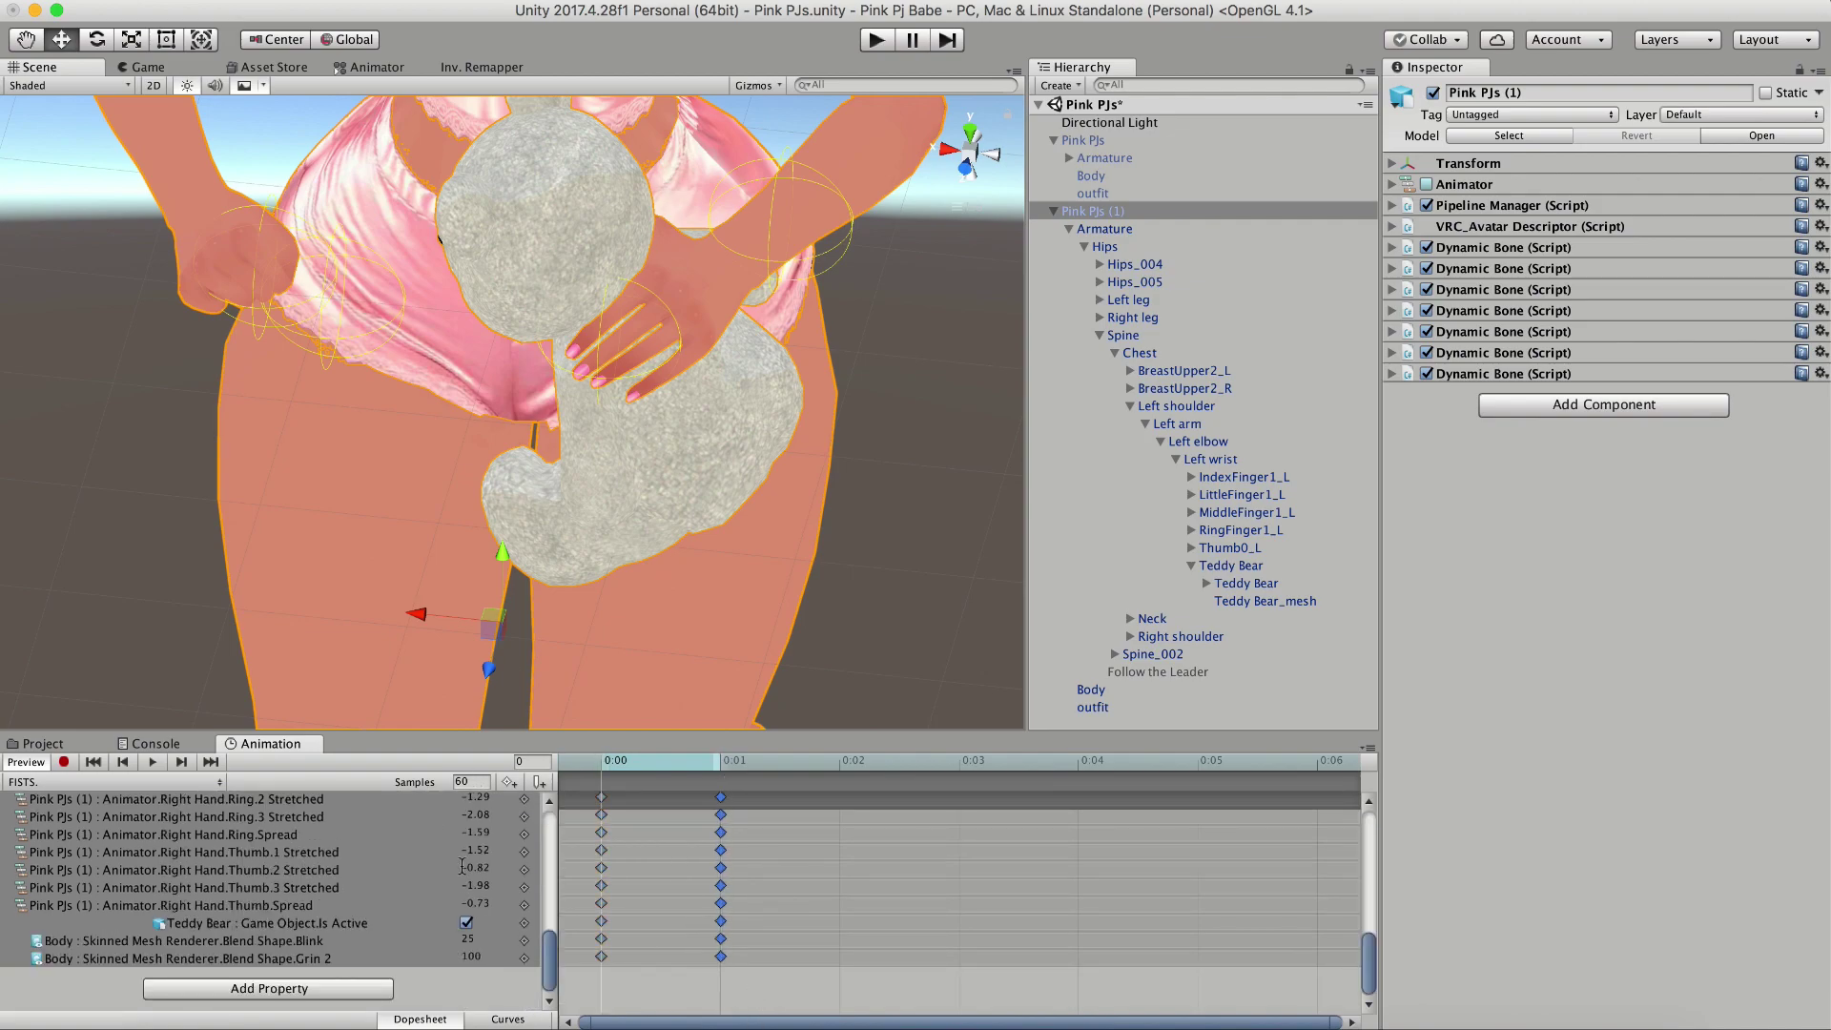
scroll(477, 868, up, 10)
click(721, 763)
scroll(423, 913, down, 10)
scroll(422, 641, down, 3)
key(super+s)
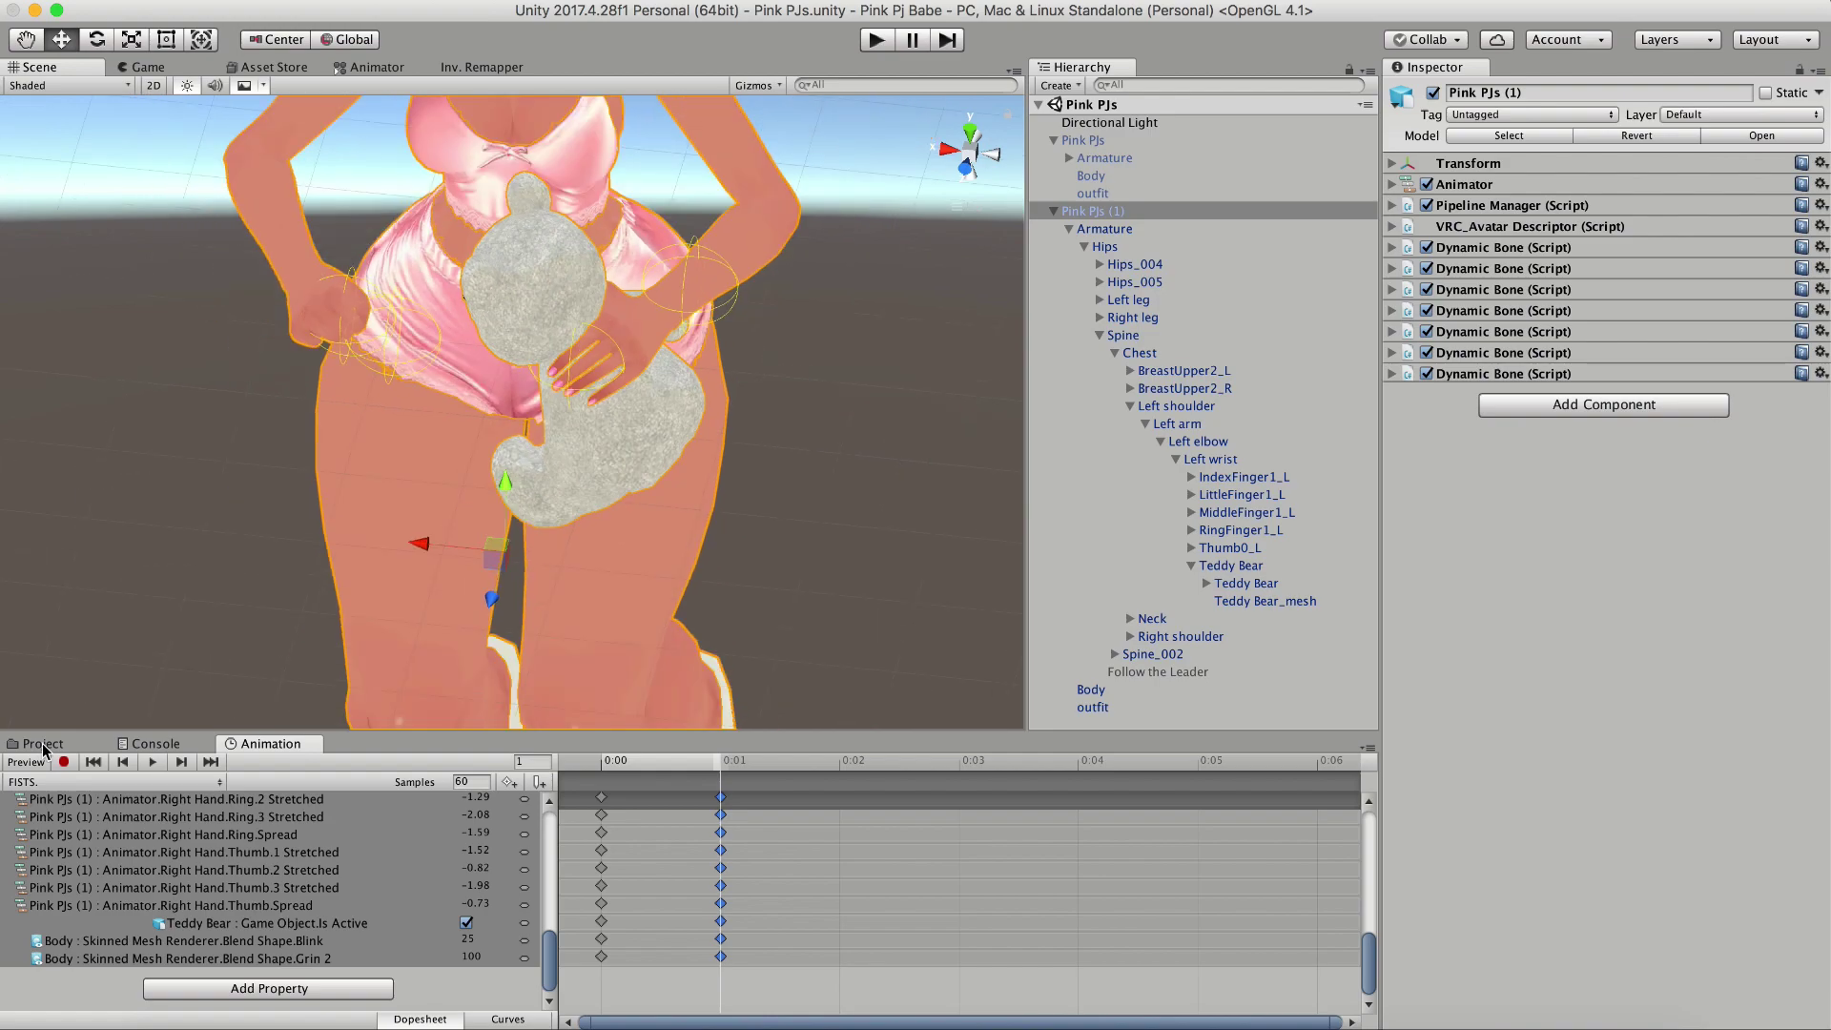
- Return to the project assets and delete the duplicate avatar Pink PJs (1) from the scene
click(43, 744)
scroll(450, 437, down, 5)
click(1083, 211)
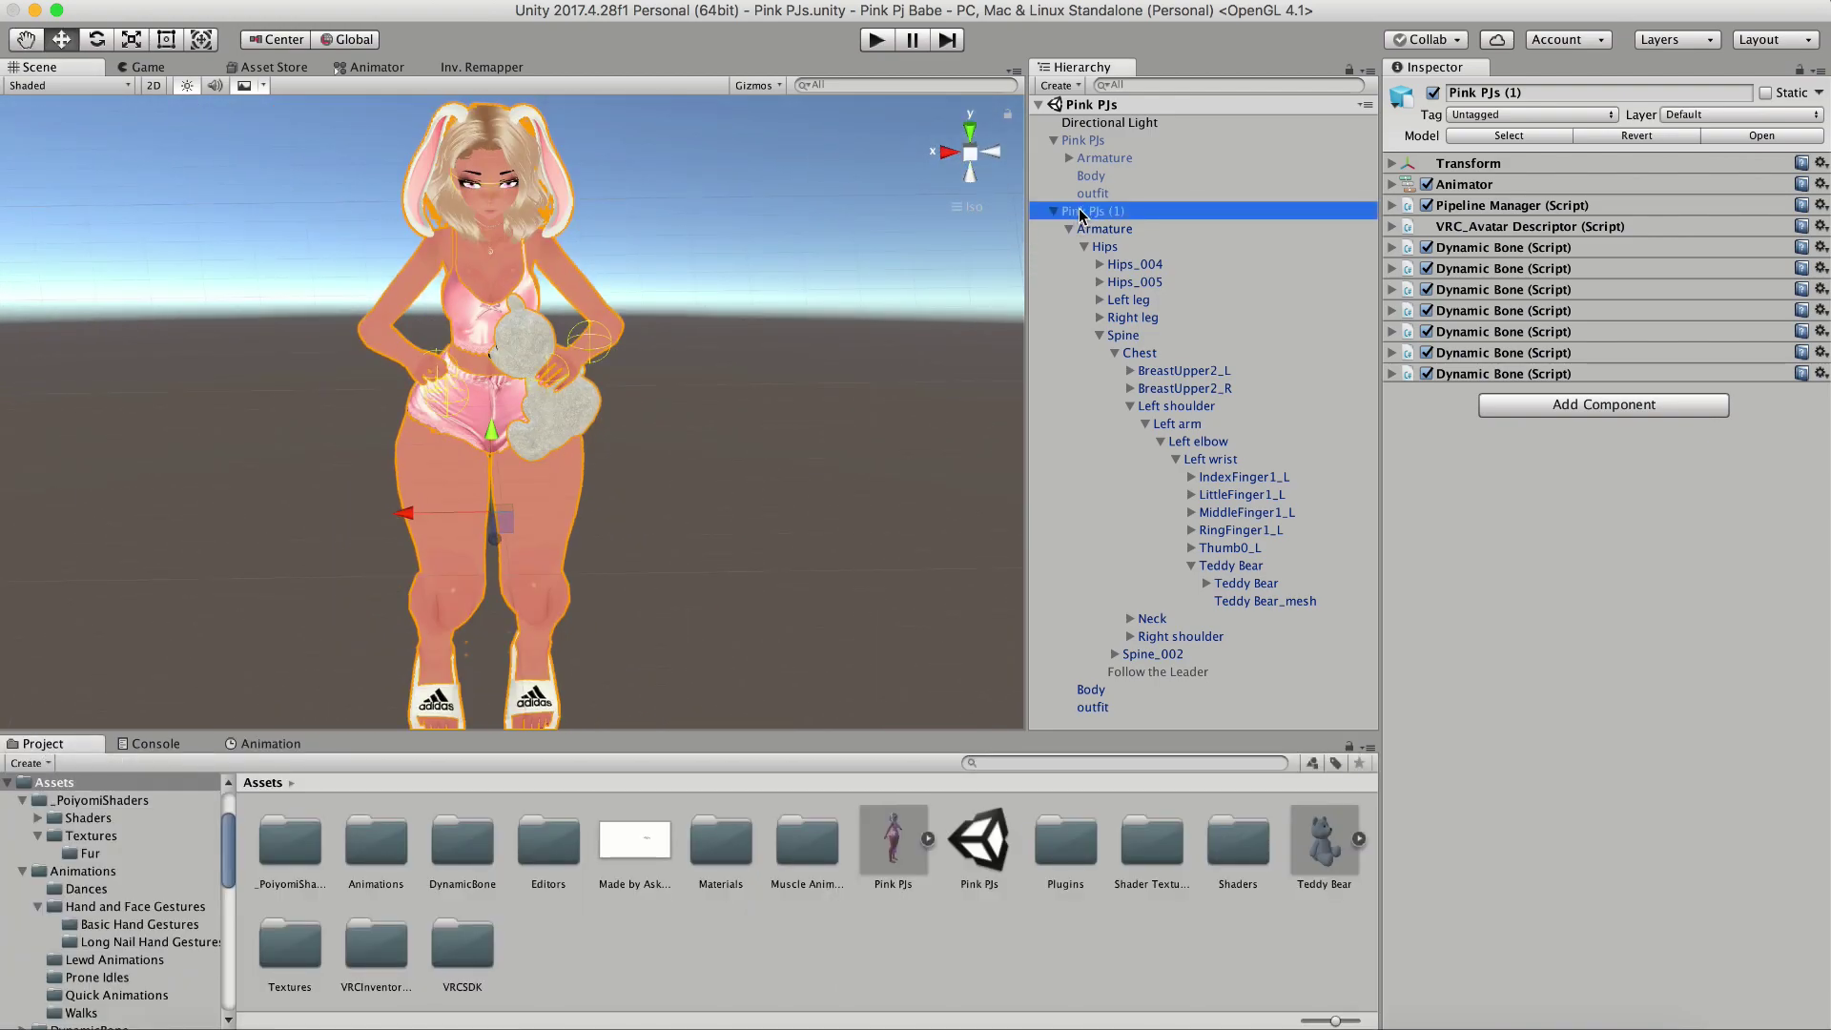
key(super+BackSpace)
- Reactivate the original Pink PJs avatar and frame its upper body in the scene
click(1083, 140)
click(1432, 92)
scroll(630, 535, up, 3)
right_drag(467, 465, 463, 398)
scroll(536, 515, up, 3)
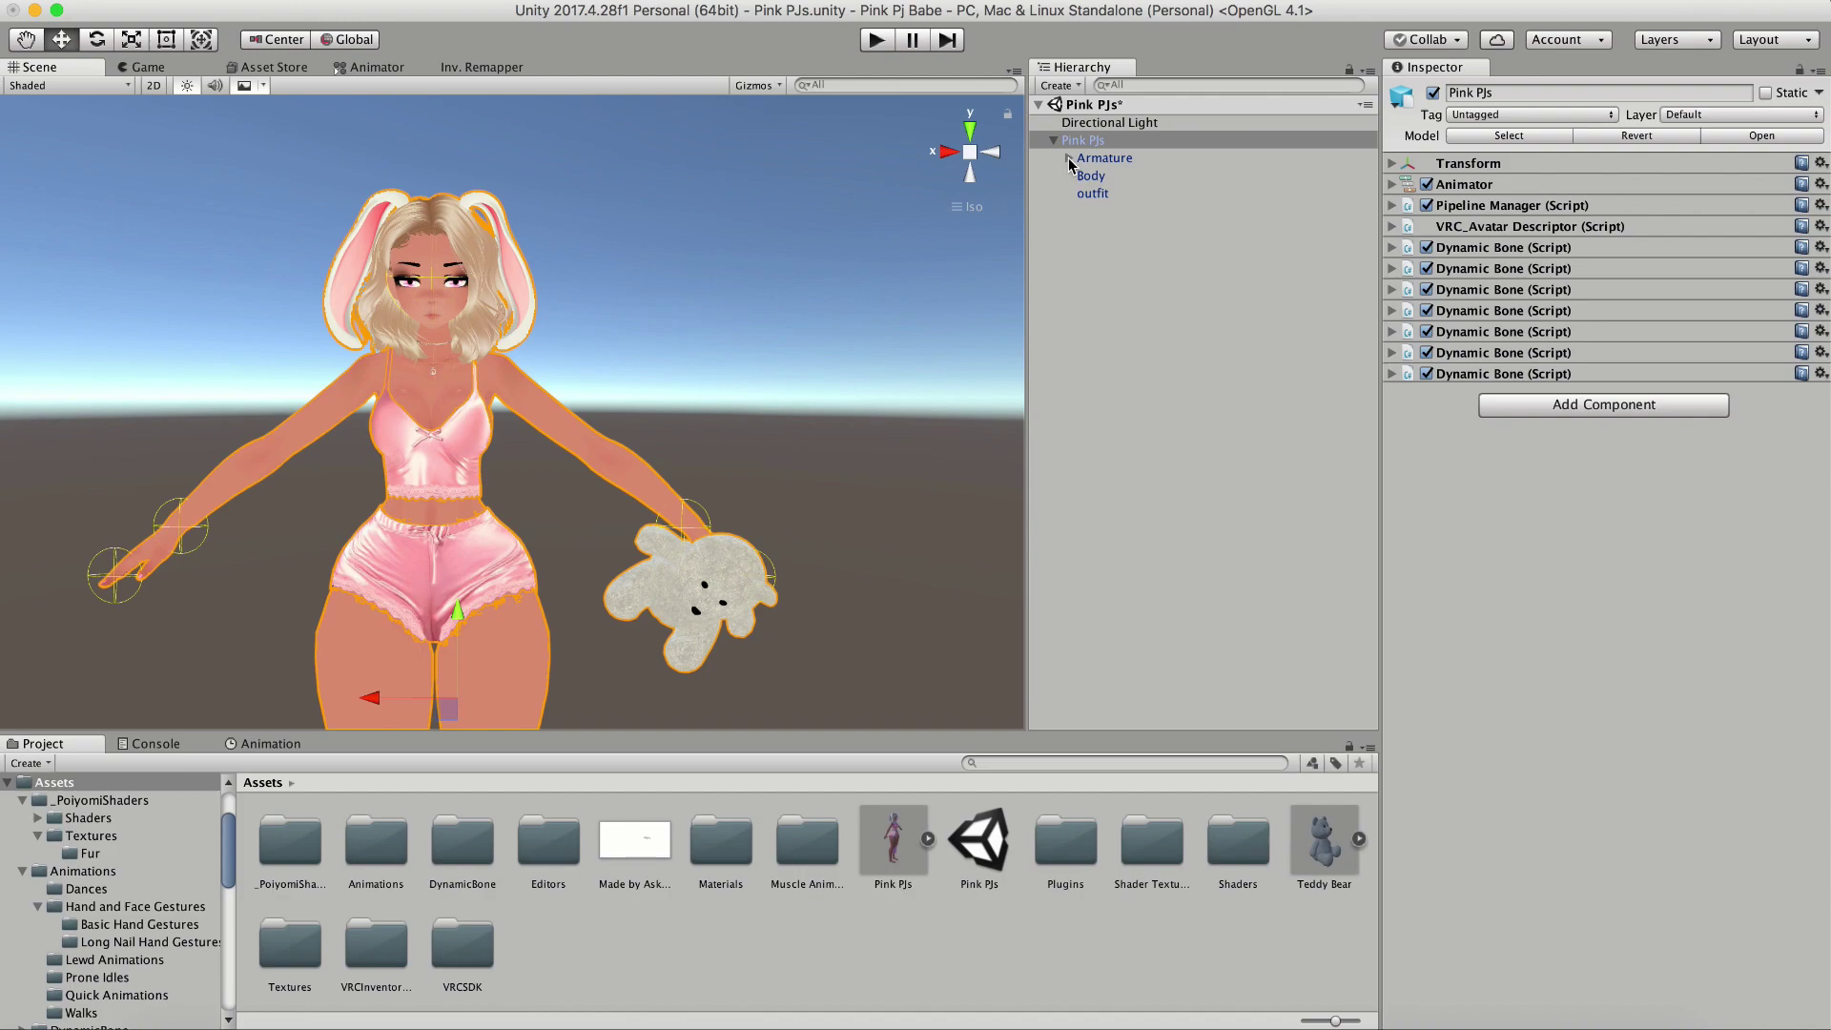
- Deactivate the Teddy Bear under the original avatar's Left wrist, and collapse its Armature
click(1068, 158)
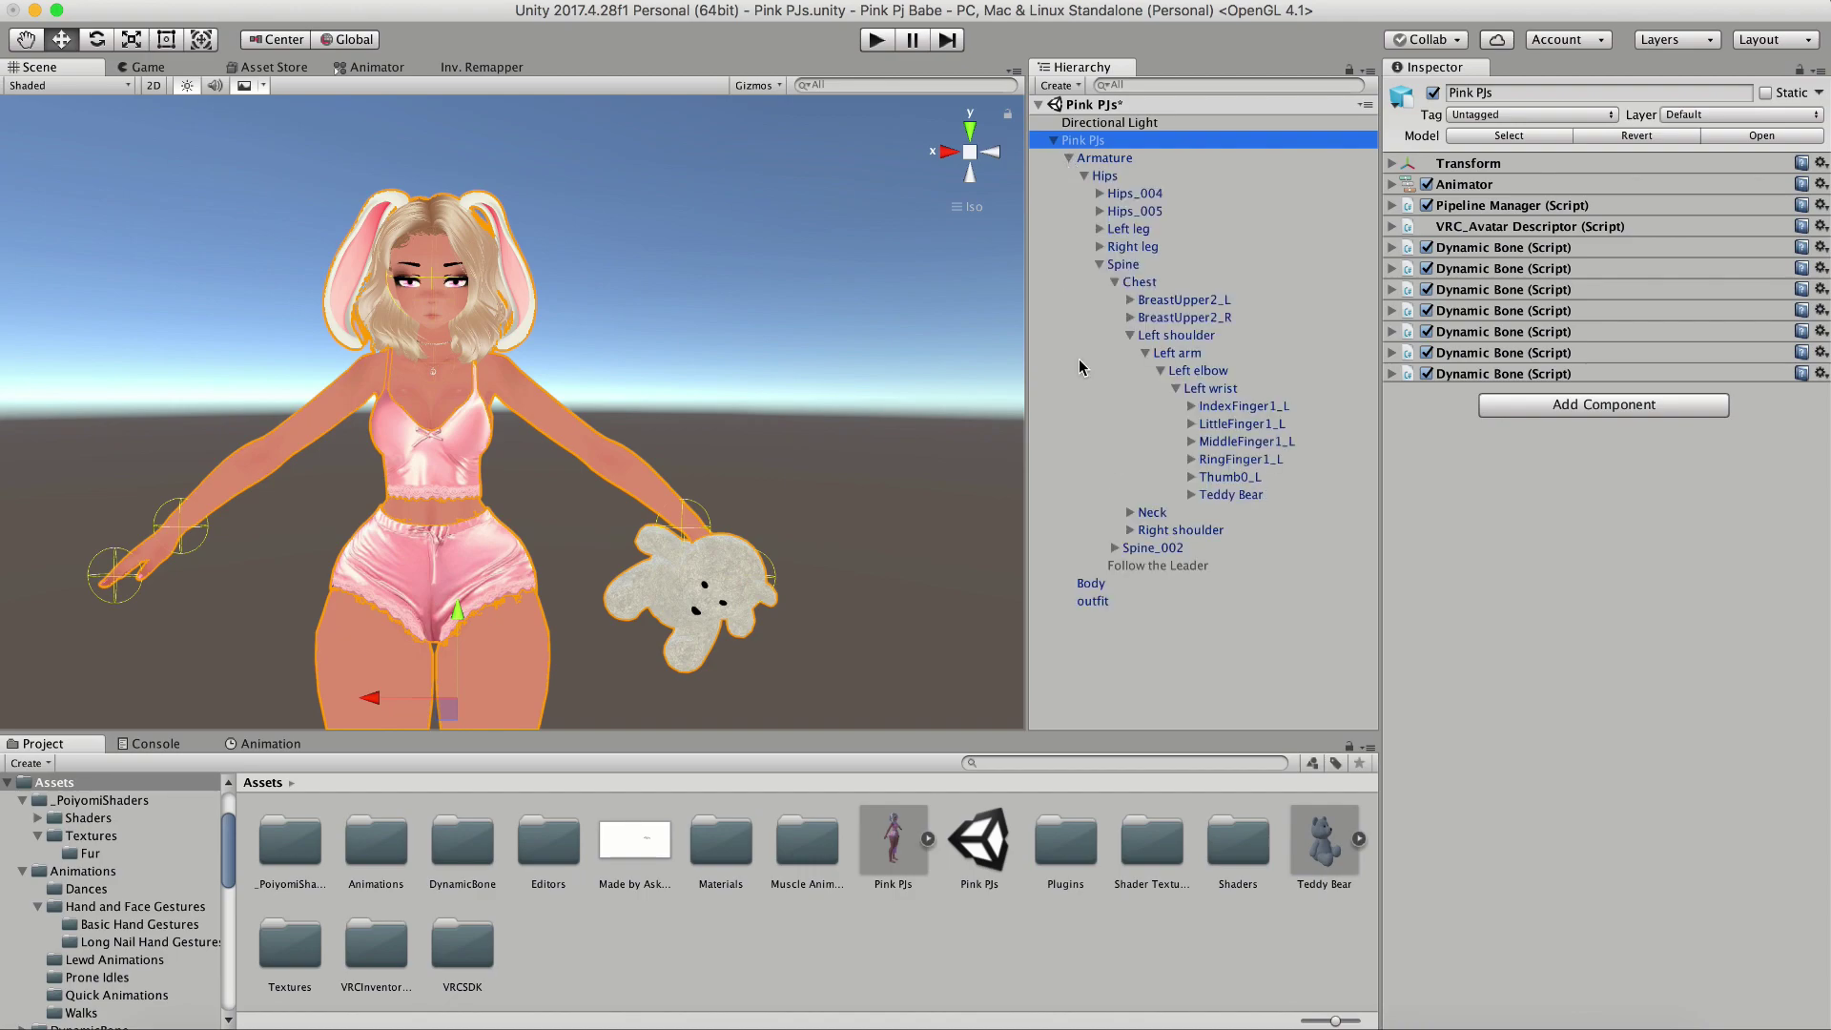
click(1220, 496)
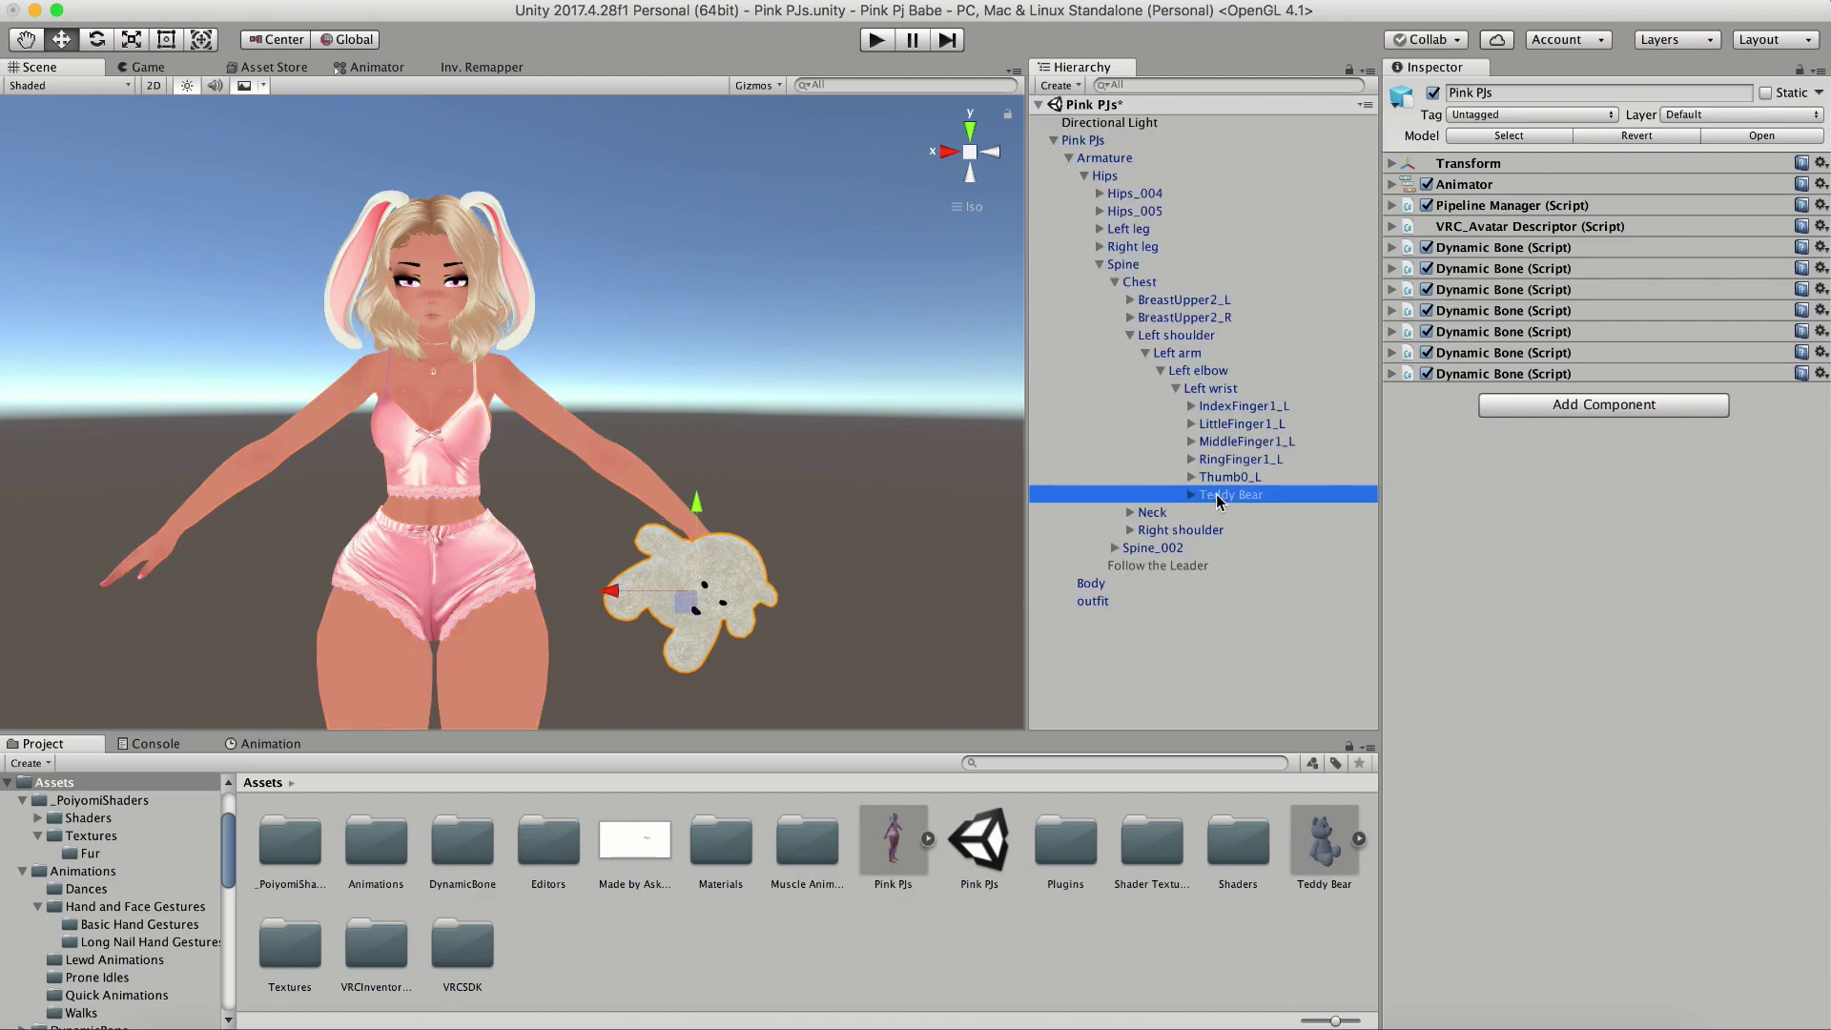
click(1433, 96)
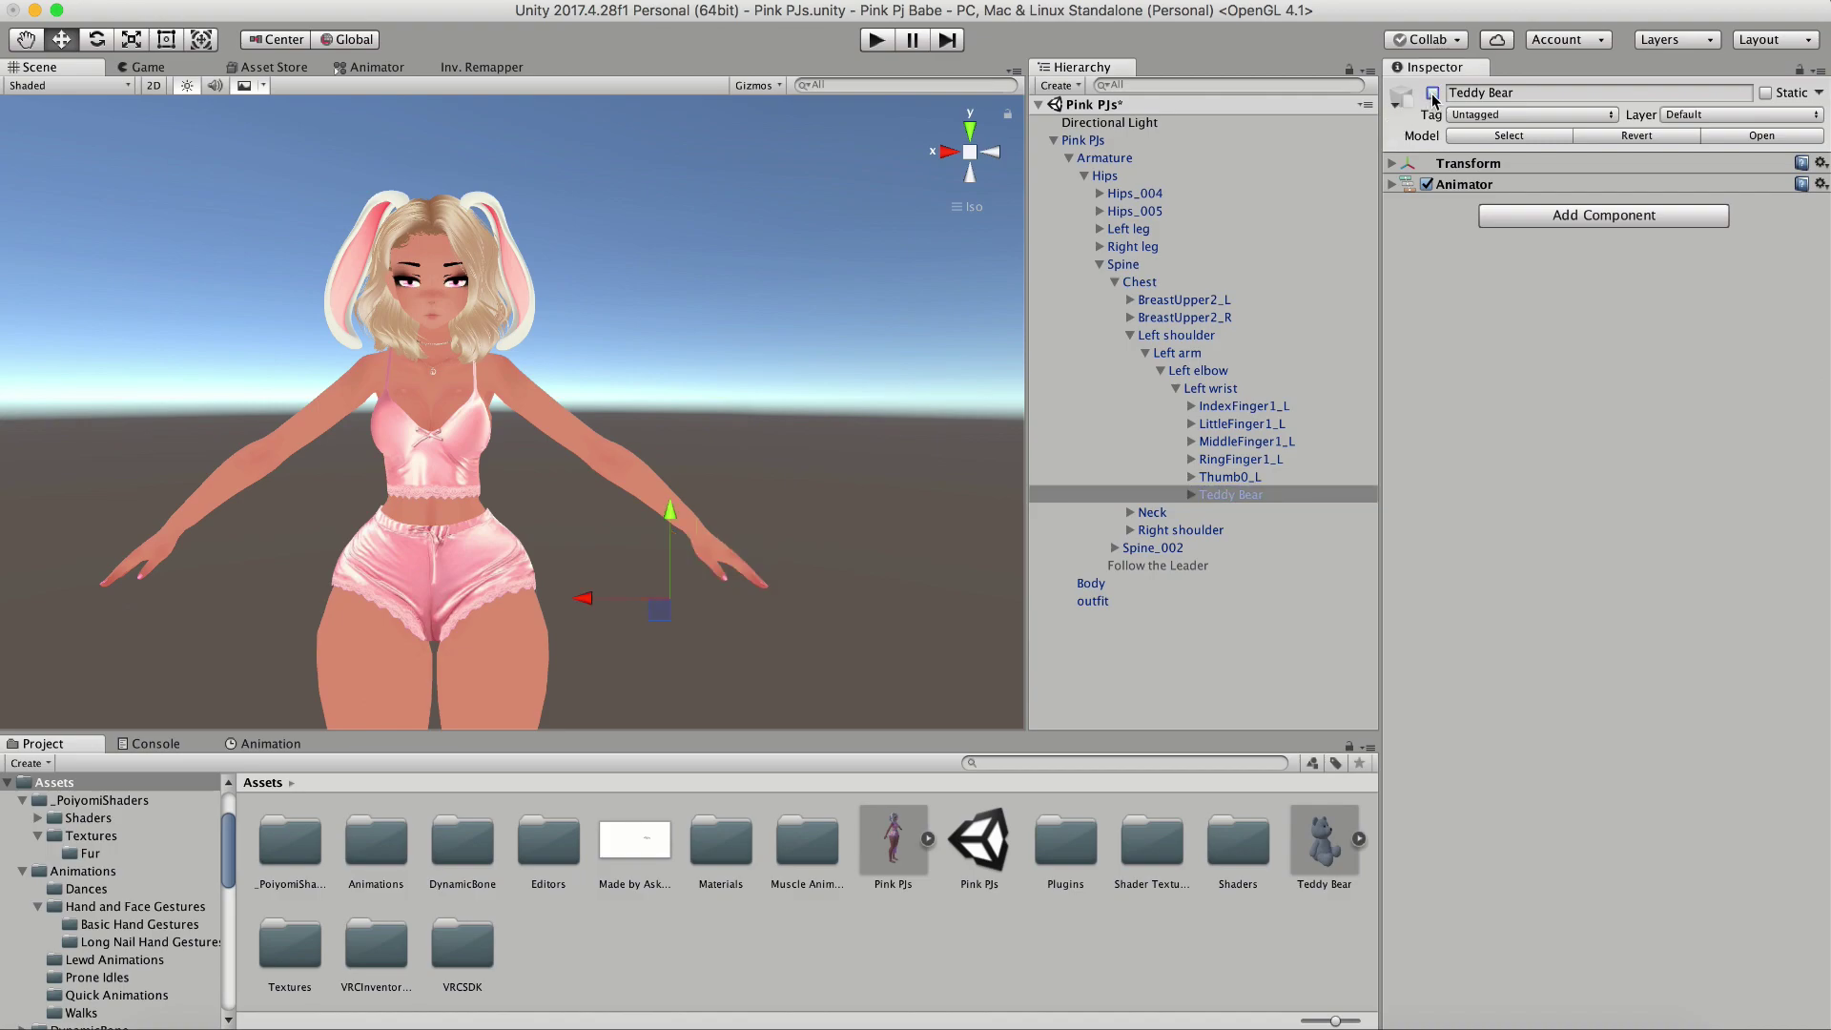
click(1069, 160)
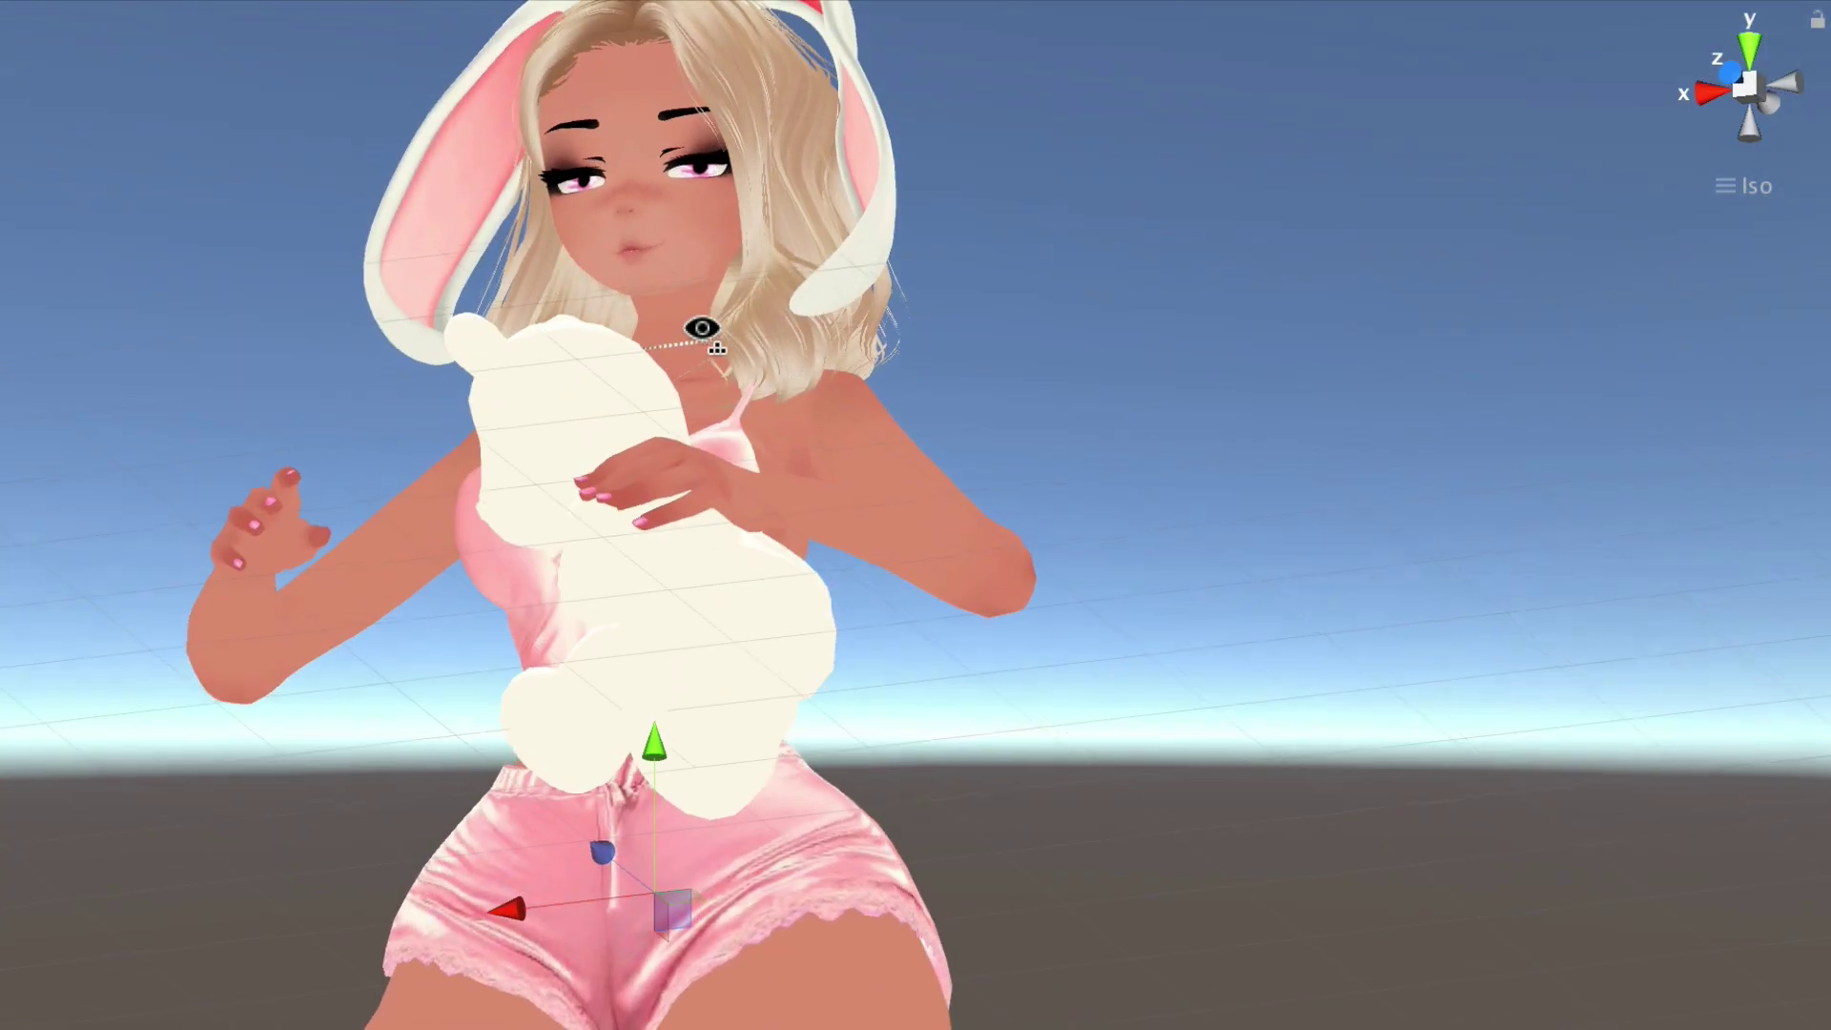
right_drag(702, 328, 38, 176)
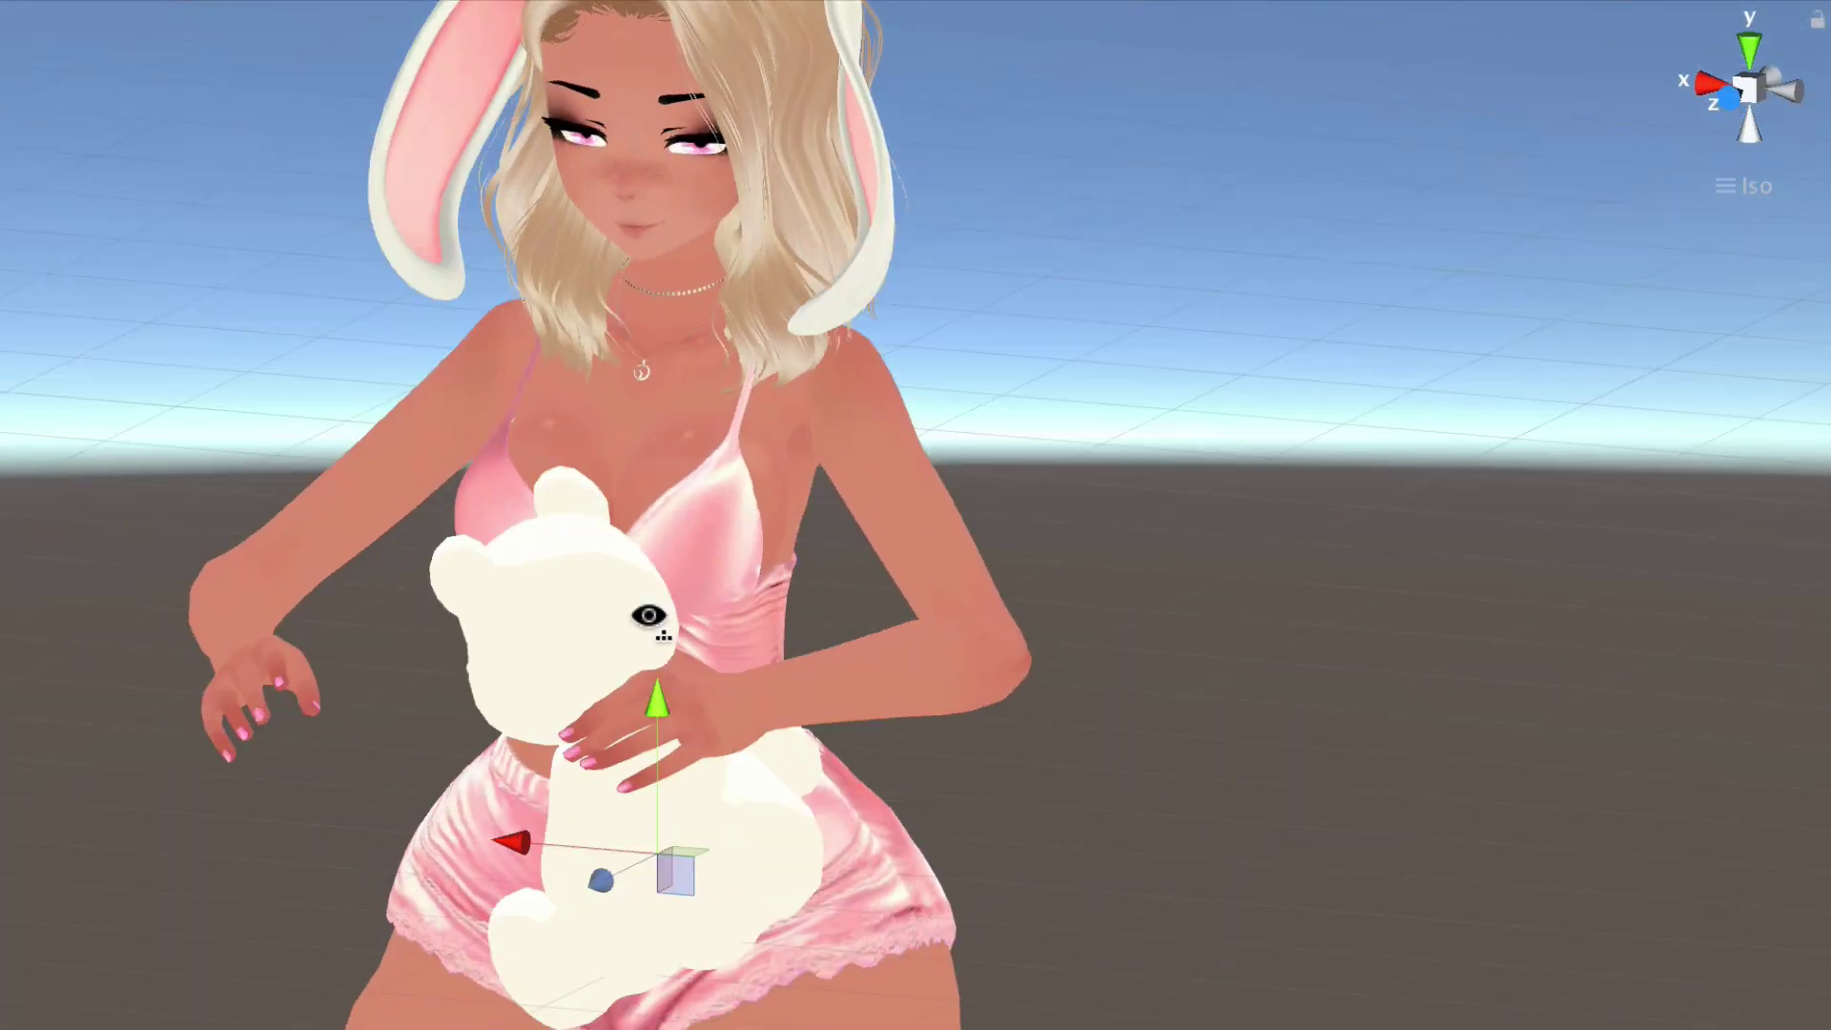